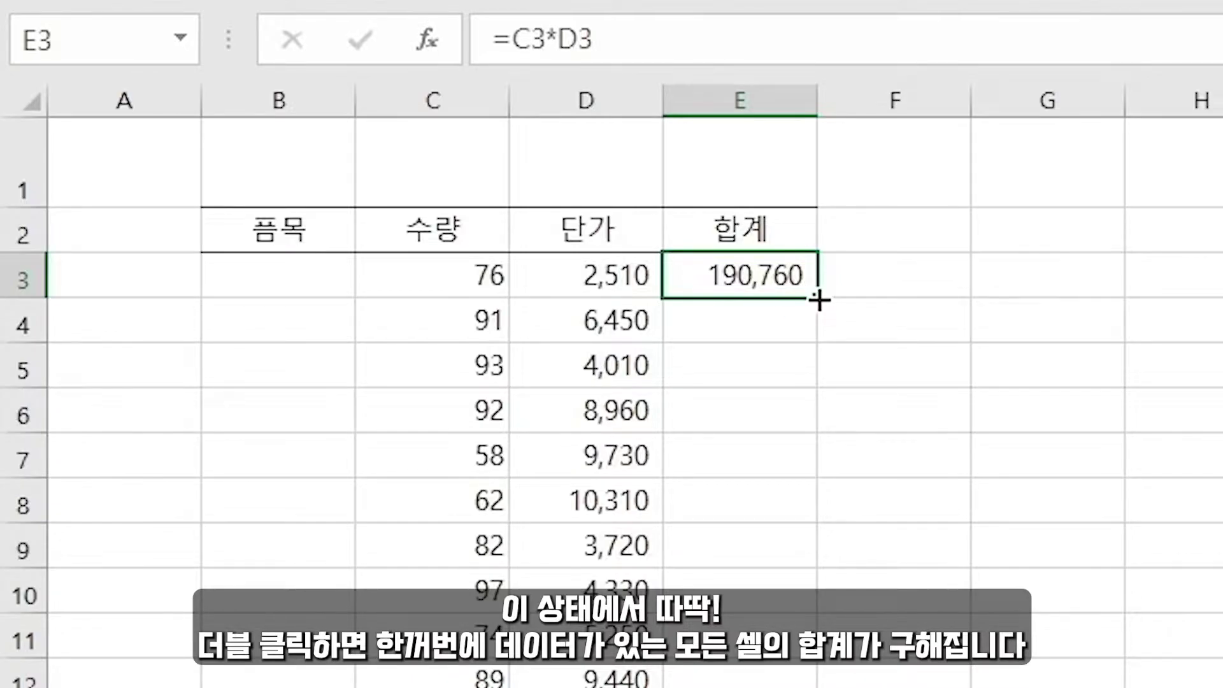
Fill the 합계 formula =C3*D3 from E3 down through all data rows and check several of the copied formulas
double_click(818, 298)
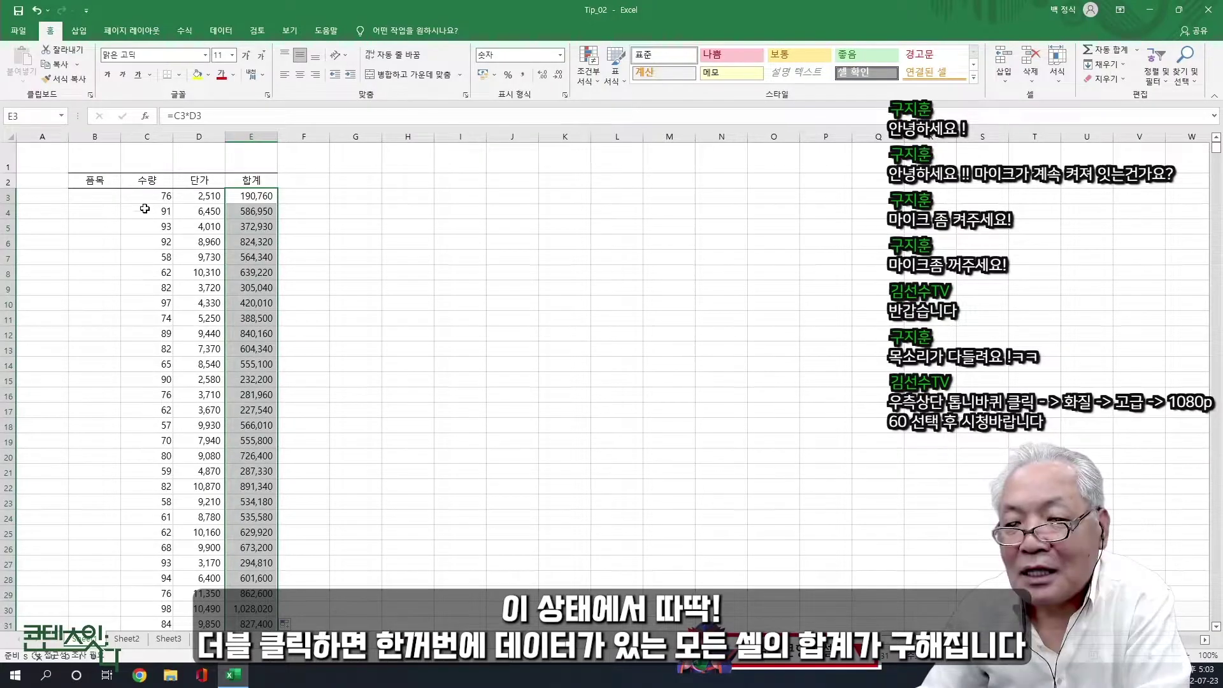
left_click(153, 196)
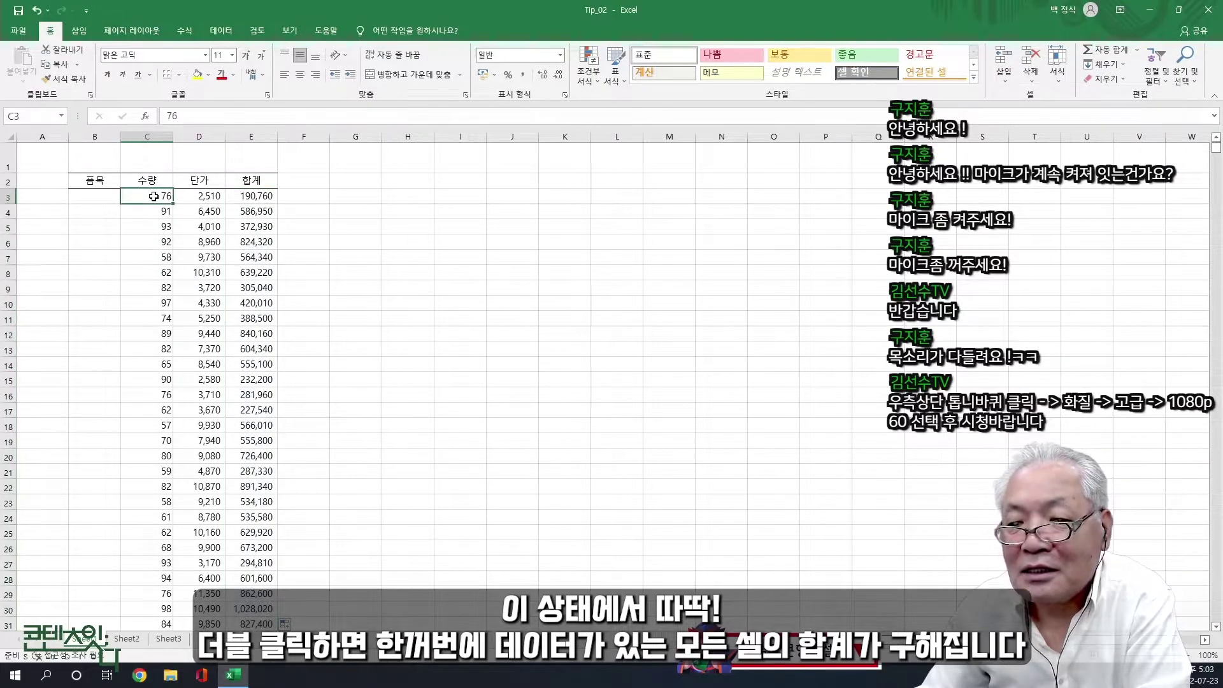
left_click(258, 212)
left_click(258, 255)
left_click(255, 379)
left_click(258, 409)
scroll(318, 395, "down", 2)
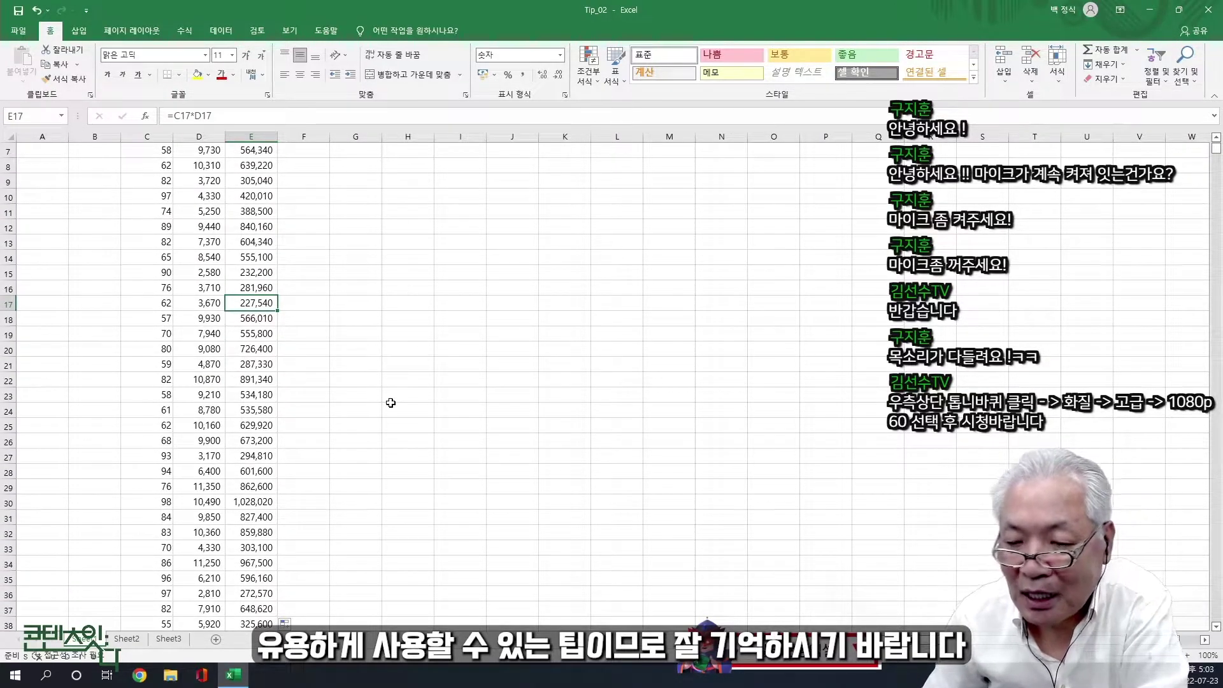
Open Sheet2 and examine which cells of the 지역 column contain a region and which are blank
left_click(125, 638)
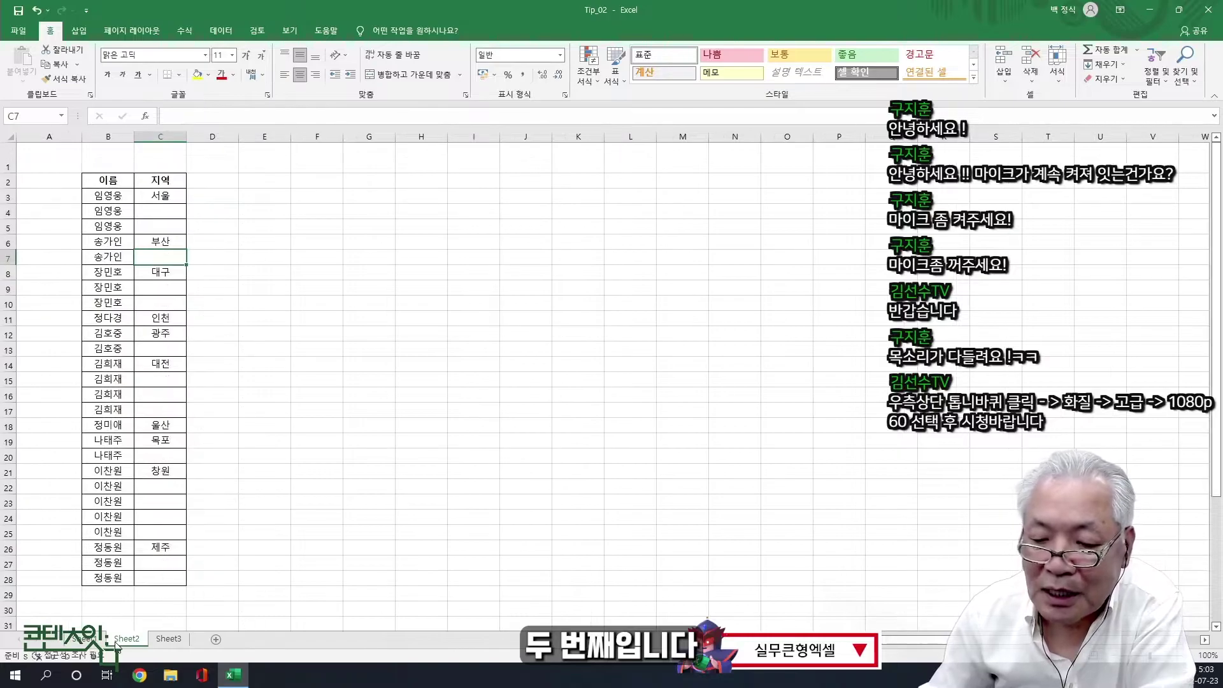
left_click(159, 210)
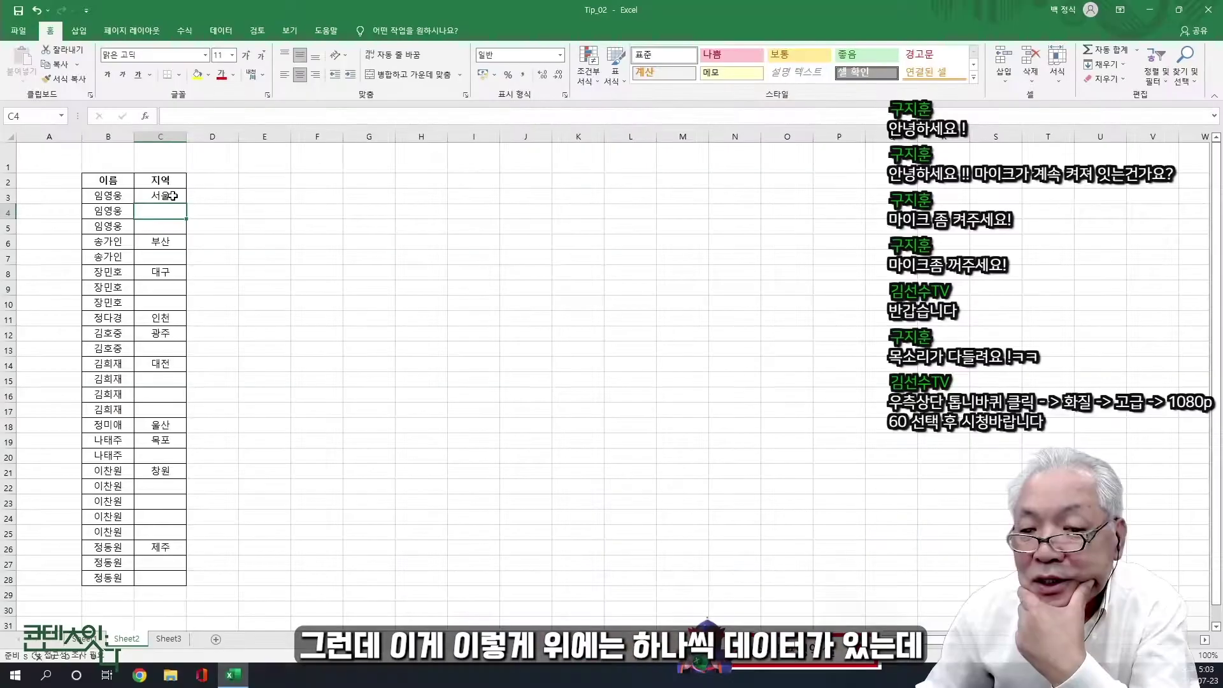
key("Up")
left_click(165, 238)
left_click(165, 272)
left_click(168, 319)
left_click(167, 241)
left_click_drag(167, 213, 167, 227)
left_click(174, 258)
left_click_drag(171, 288, 169, 303)
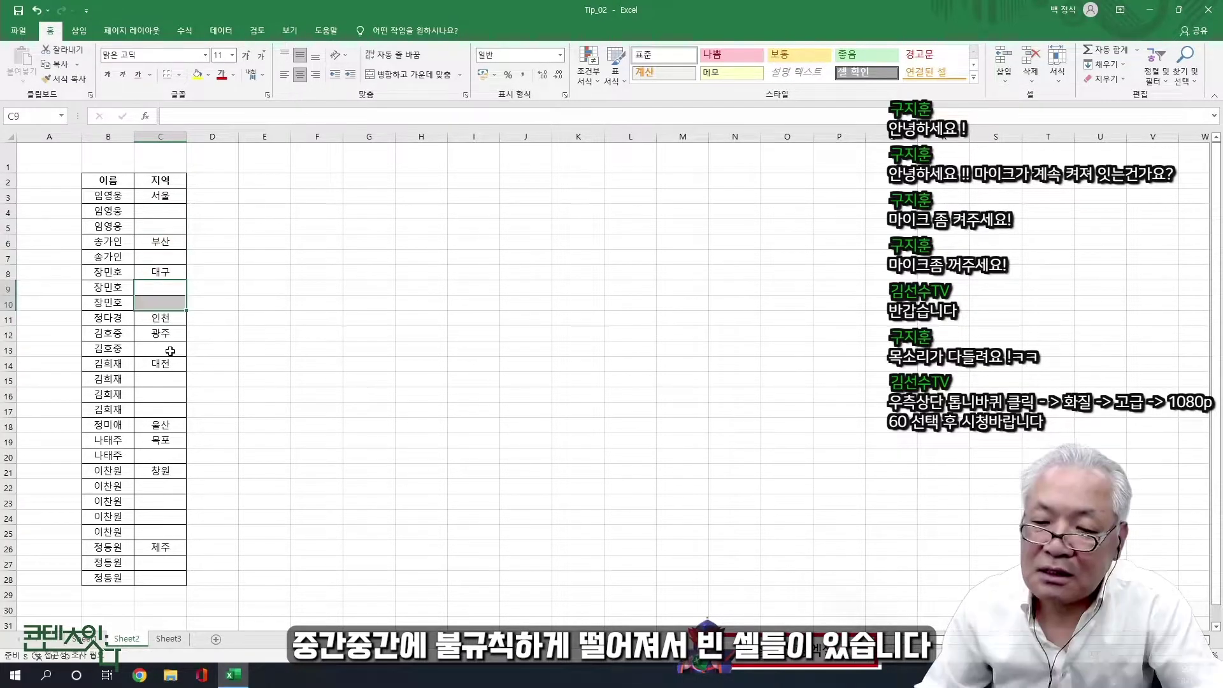
left_click(169, 349)
left_click(165, 381)
left_click(371, 394)
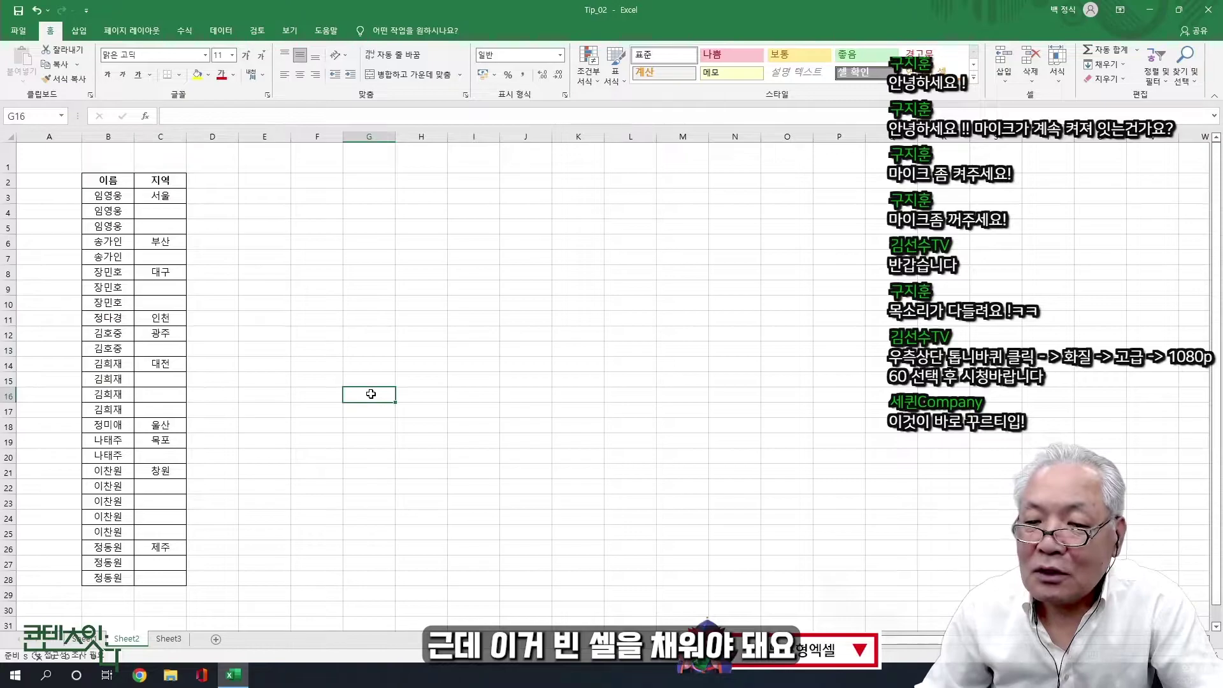
left_click(157, 210)
left_click(157, 226)
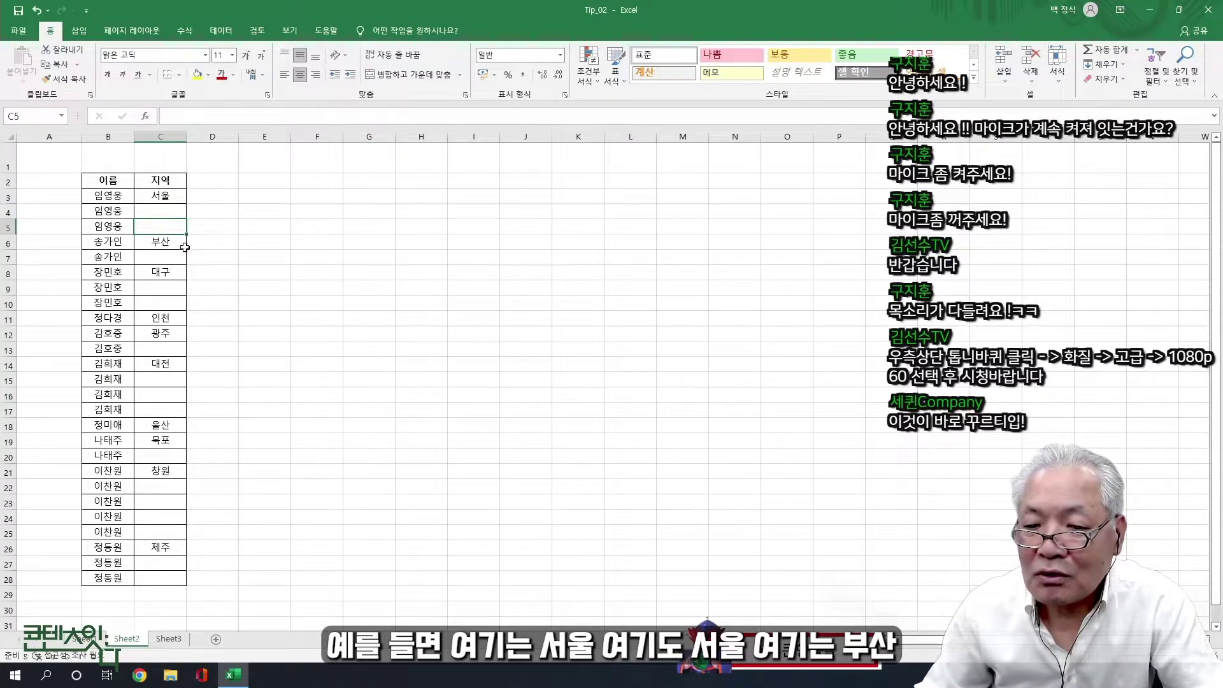
left_click(421, 318)
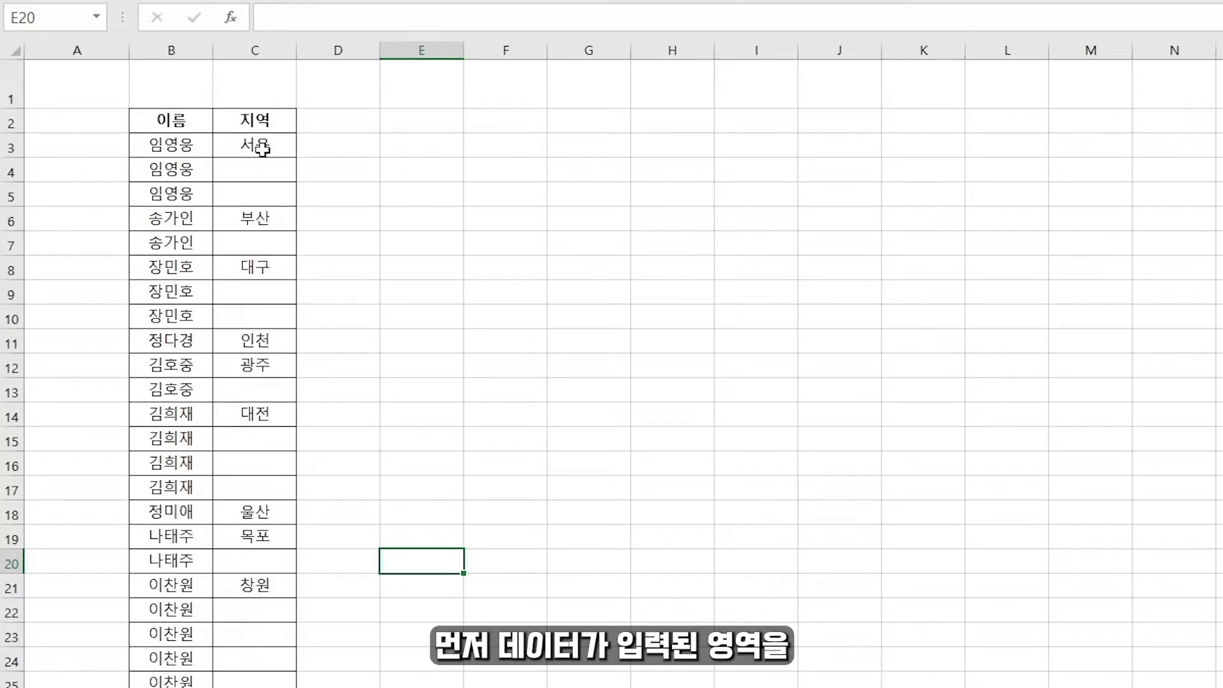
Select only the blank cells (빈 셀) within the 지역 range C3:C28 using Go To Special
left_click(262, 148)
left_click_drag(262, 148, 266, 249)
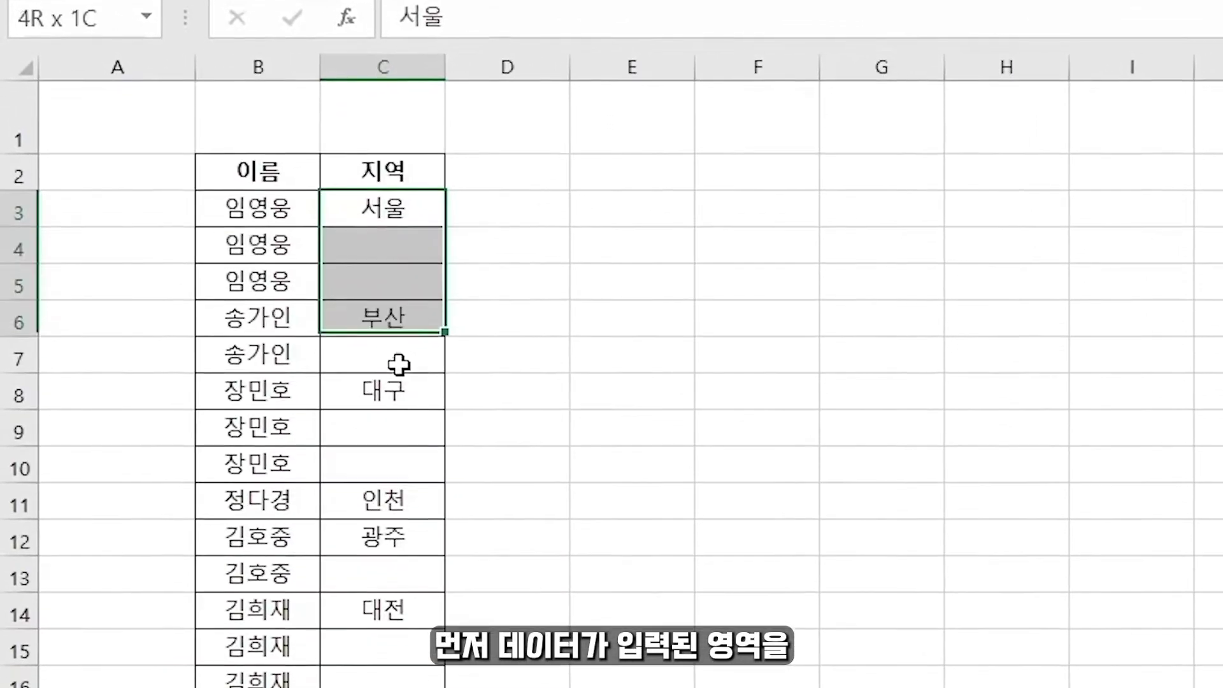
left_click_drag(398, 364, 411, 589)
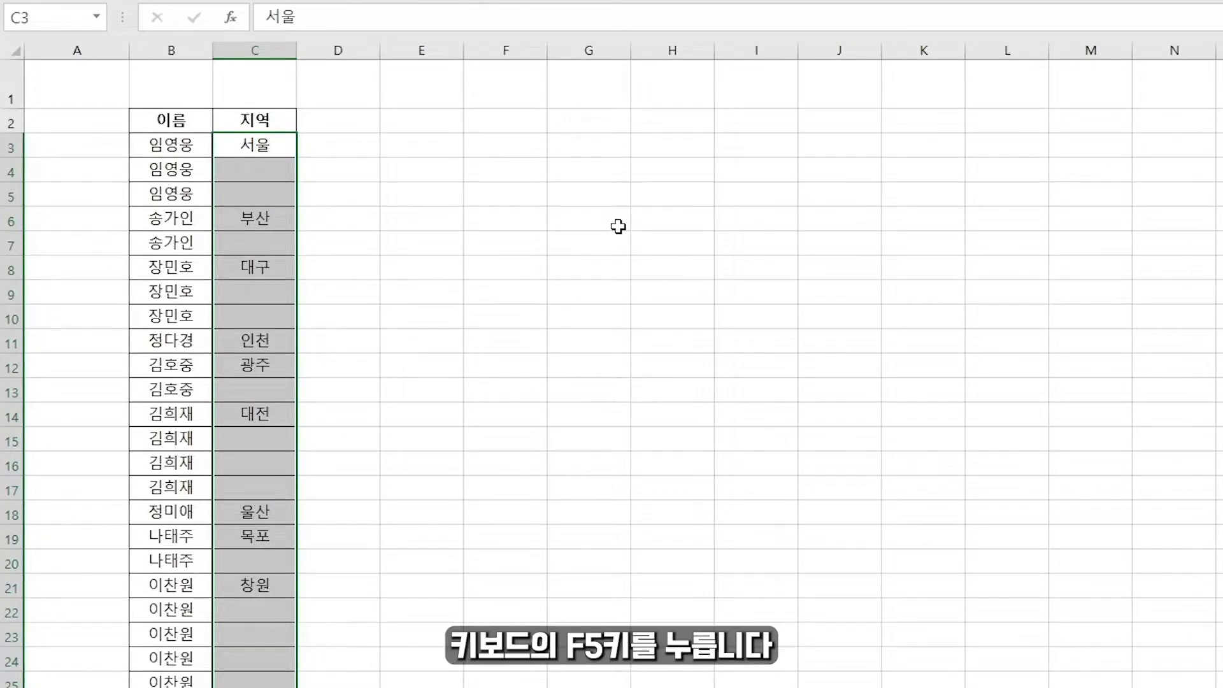
key("F5")
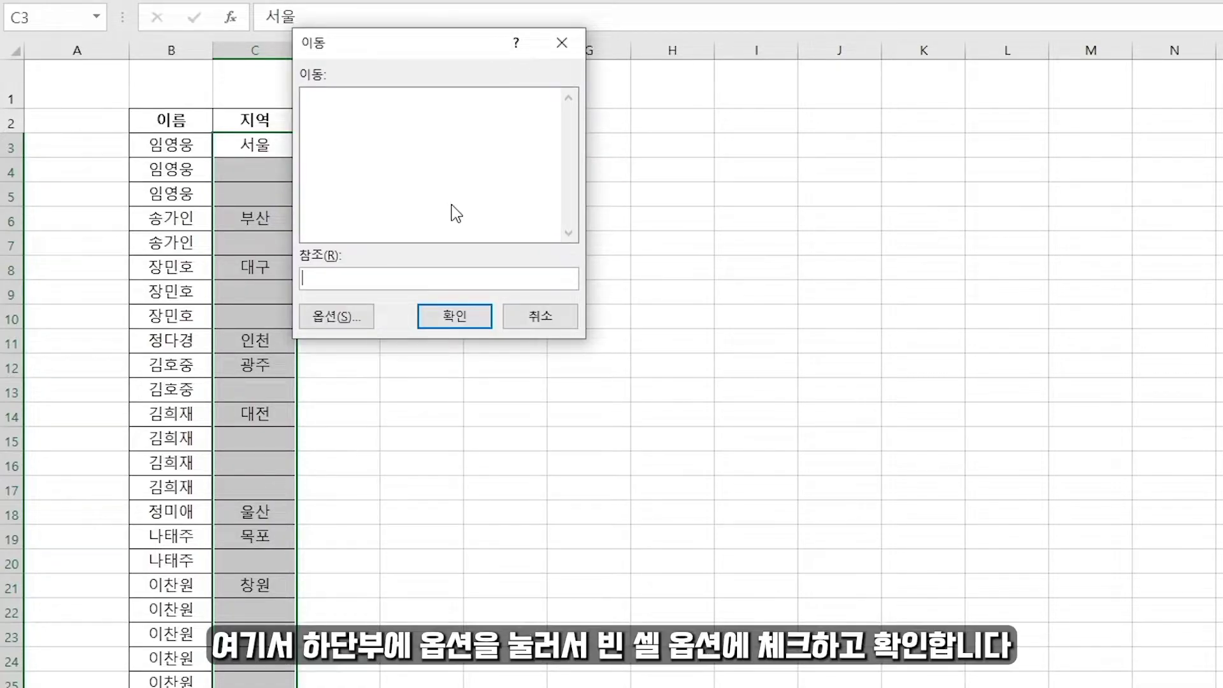
left_click(349, 315)
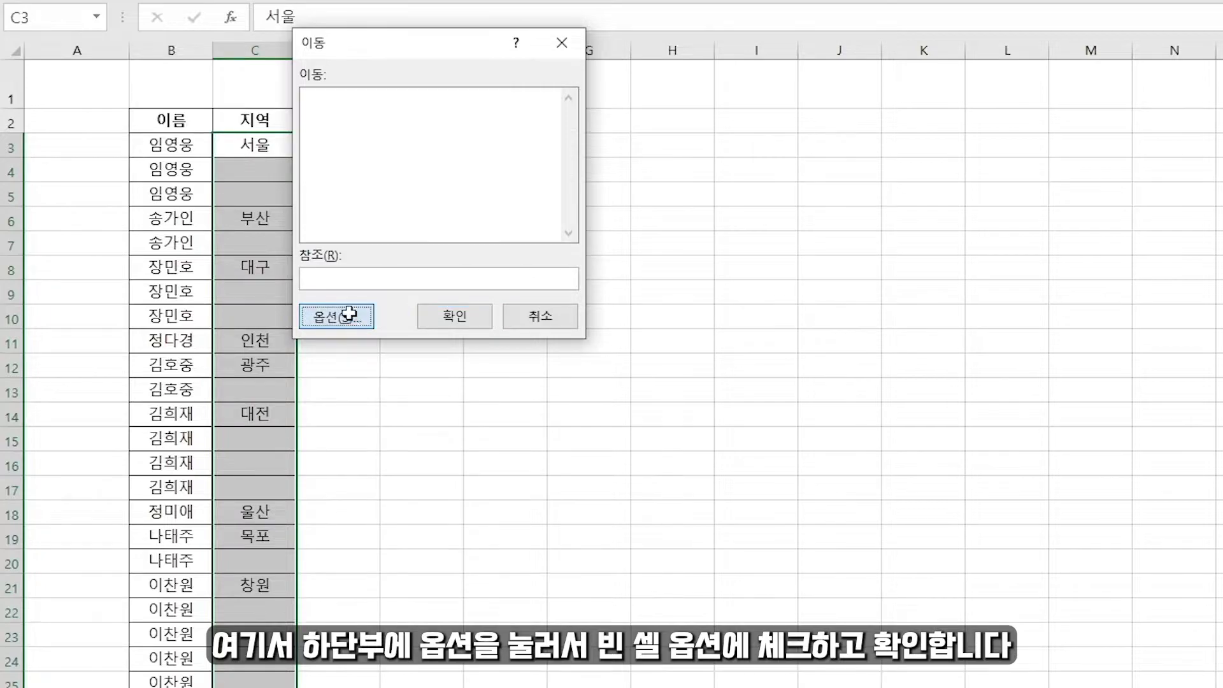
left_click(249, 223)
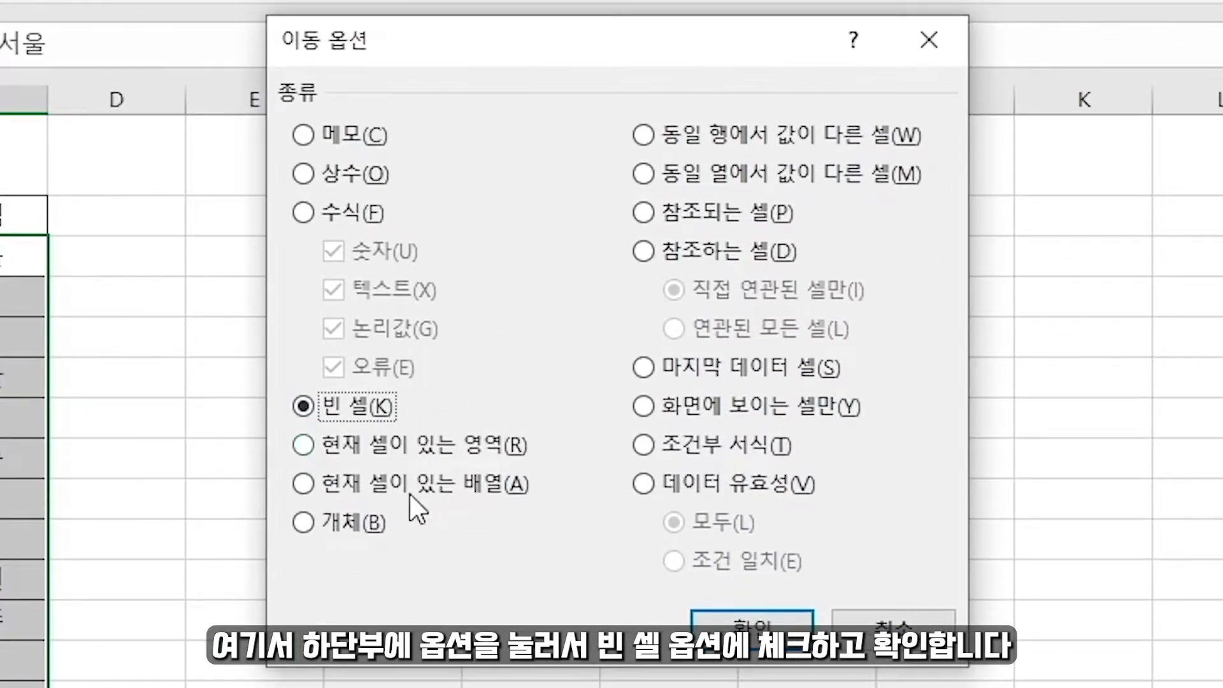
left_click(752, 621)
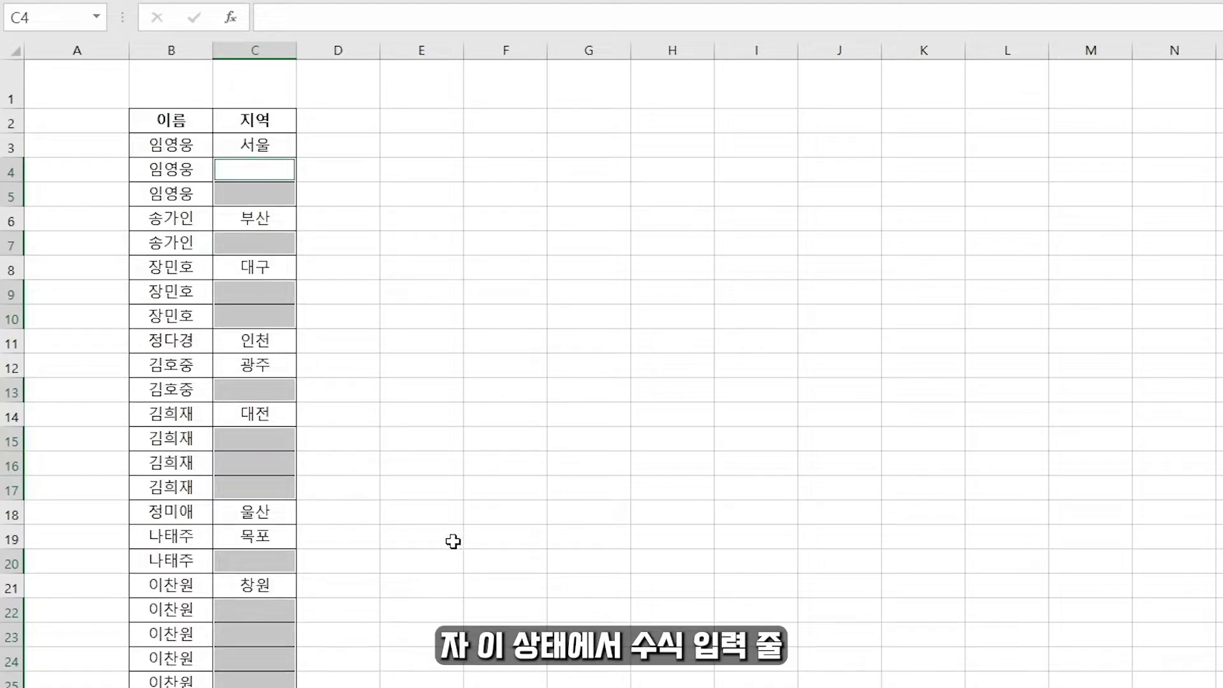
Fill all selected blank cells at once with the formula =C3, referring to the cell directly above
left_click(263, 13)
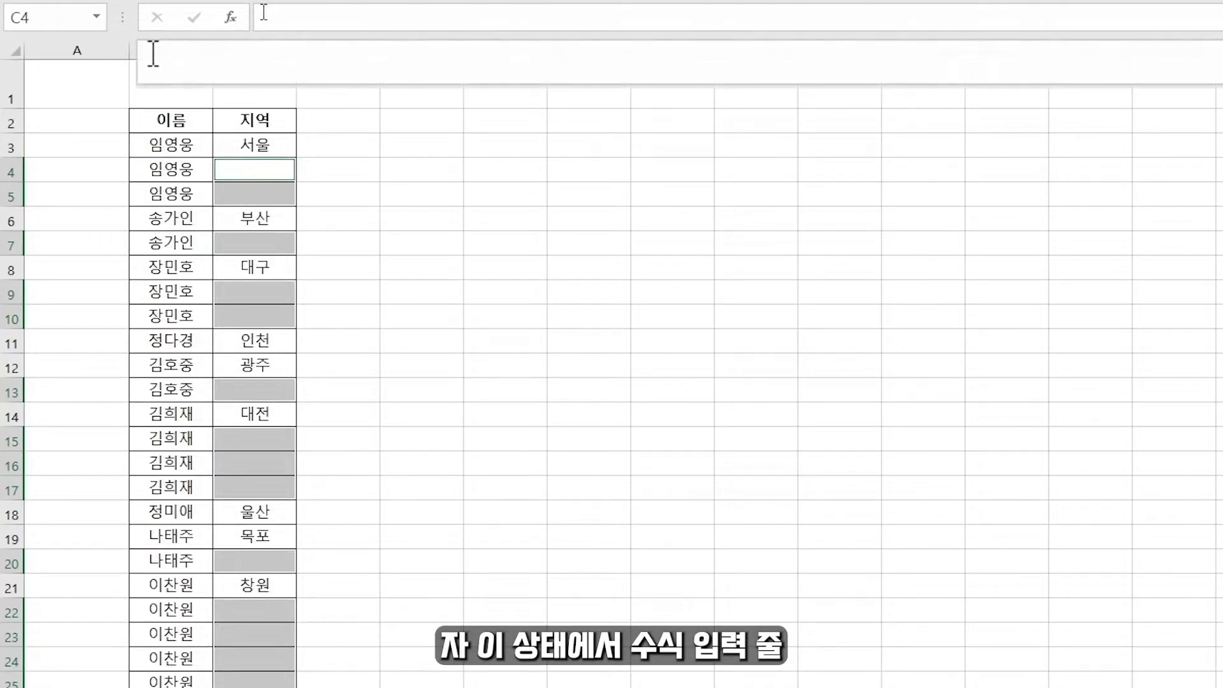
left_click(171, 60)
type("=")
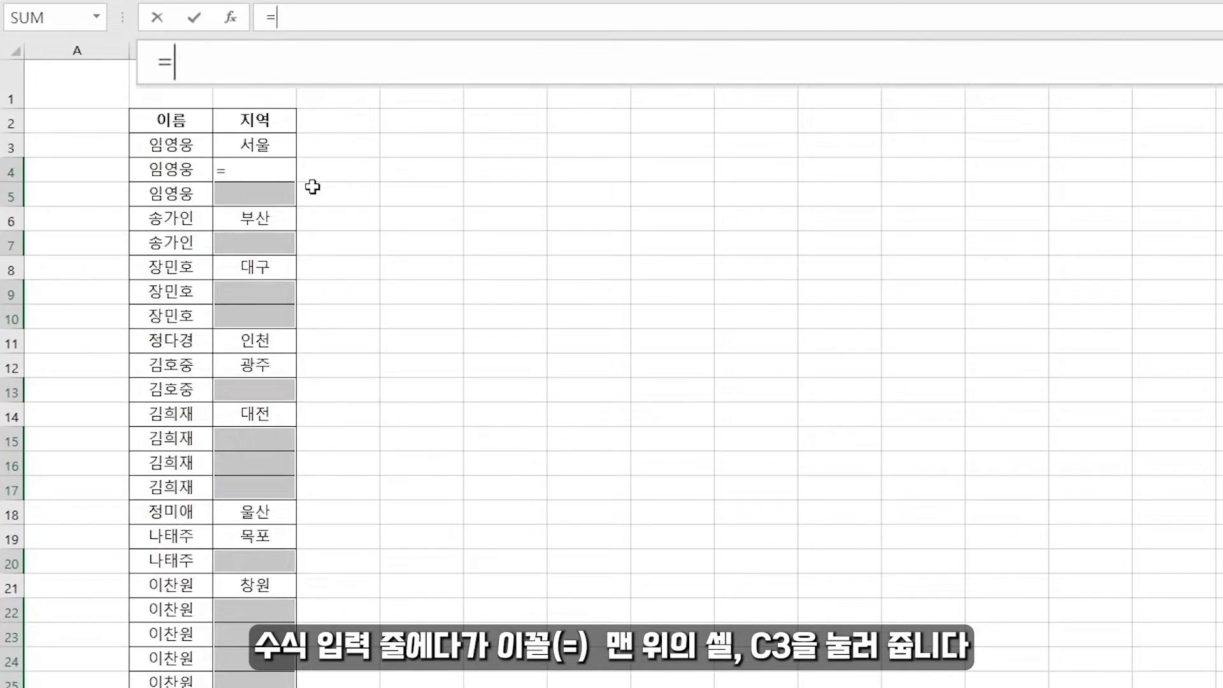
left_click(237, 145)
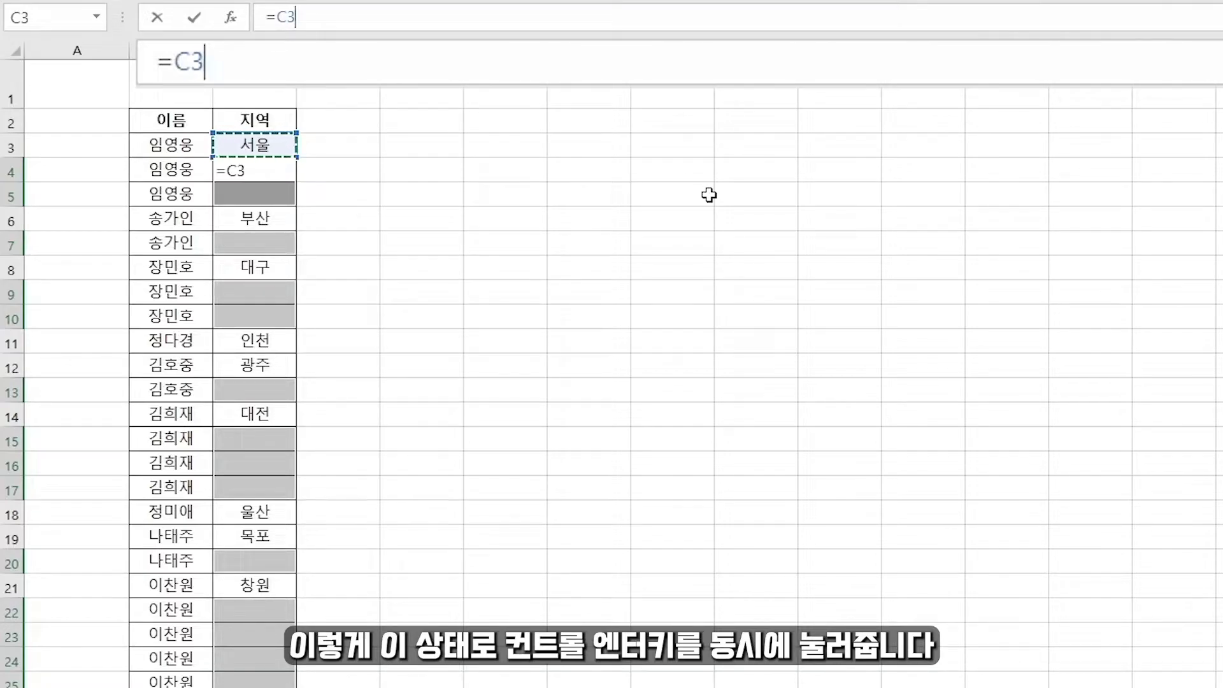
key("ctrl+Return")
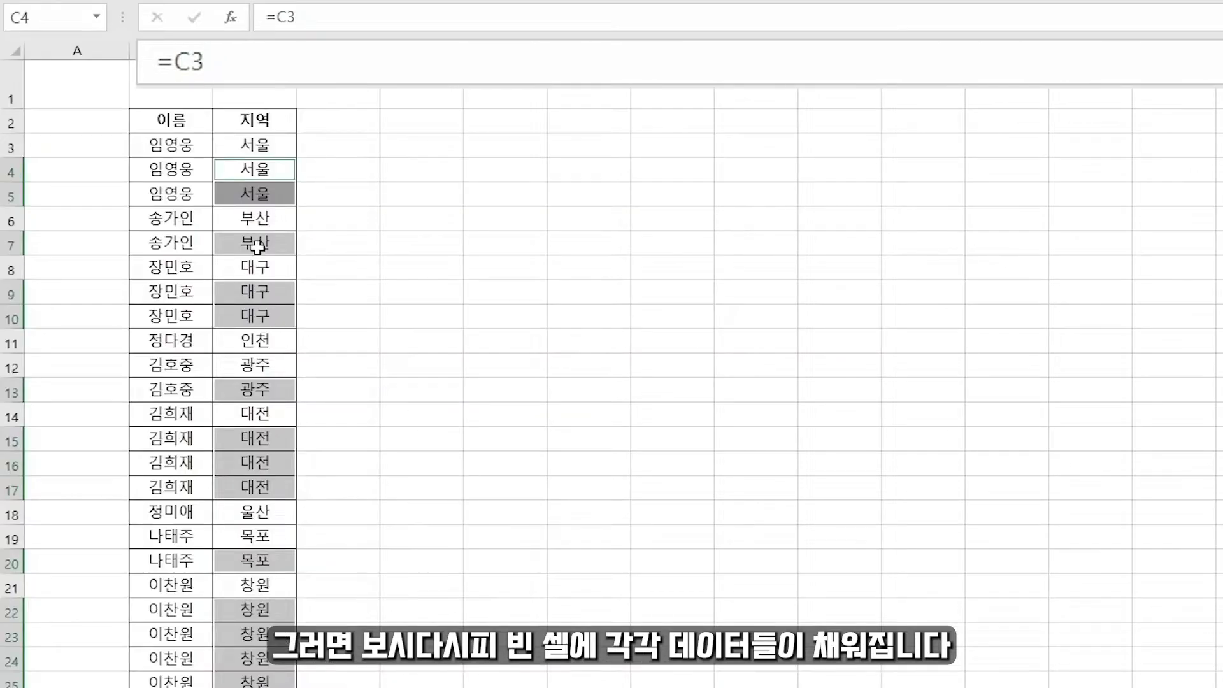
Check the contents of several 지역 cells, such as C7, C10 and C13, for relative formulas
left_click(489, 210)
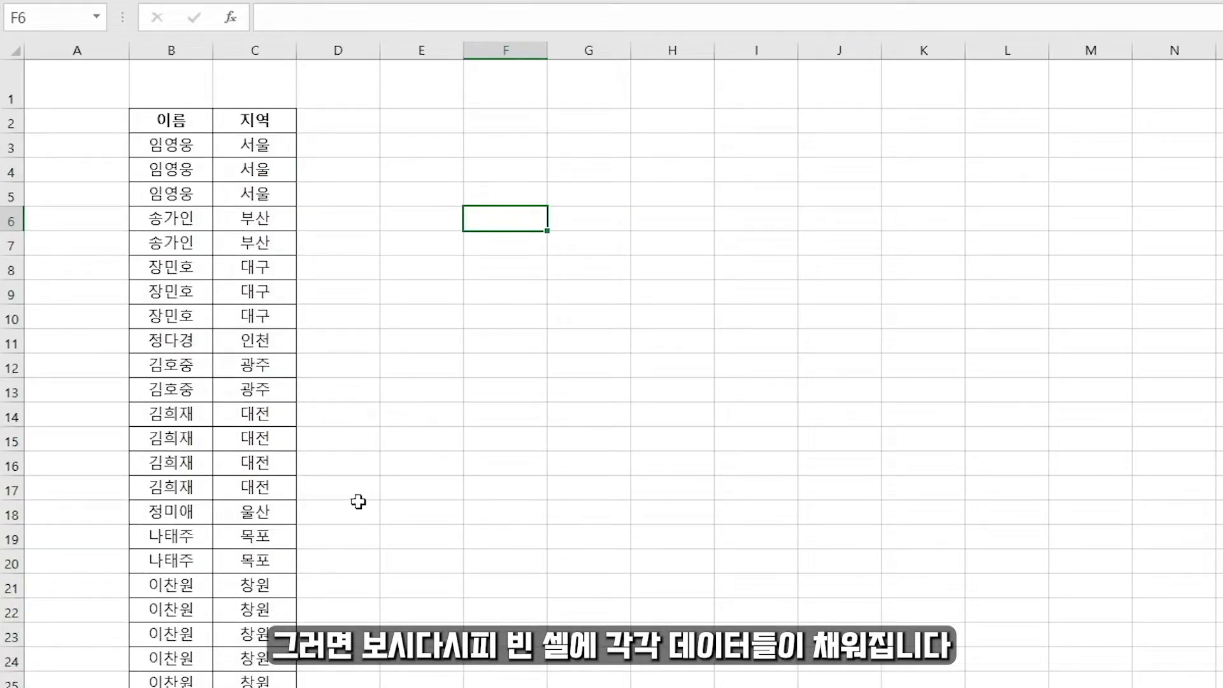
left_click(659, 538)
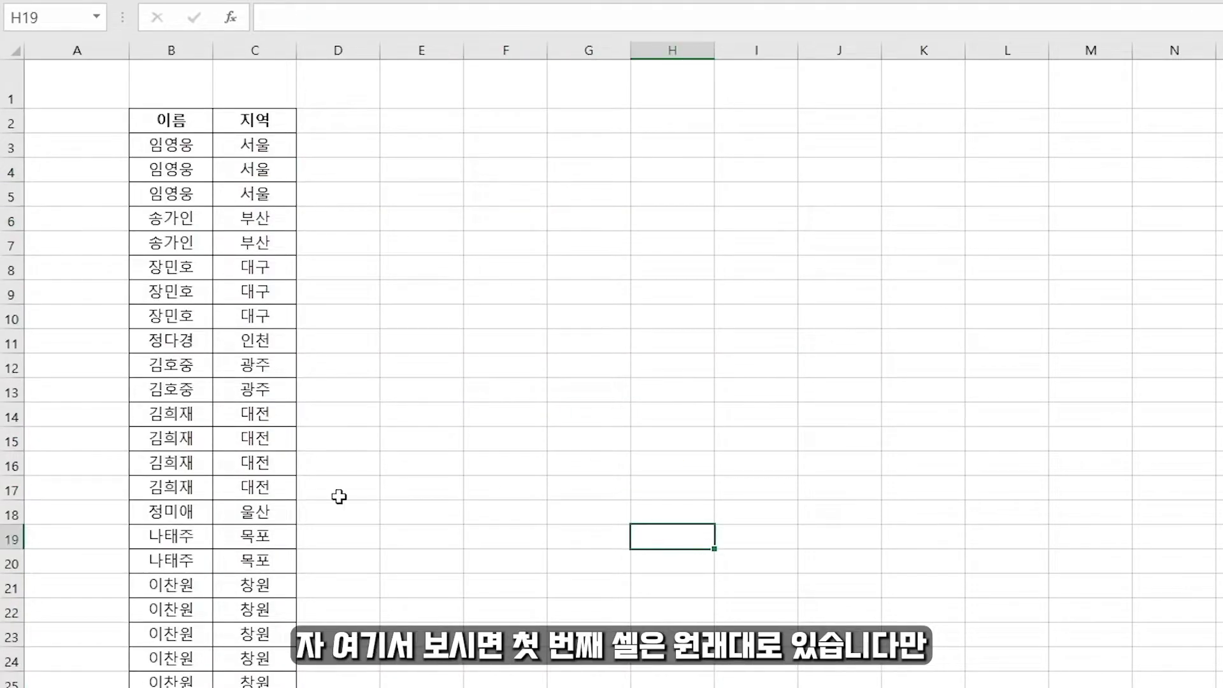
left_click(265, 222)
left_click(260, 247)
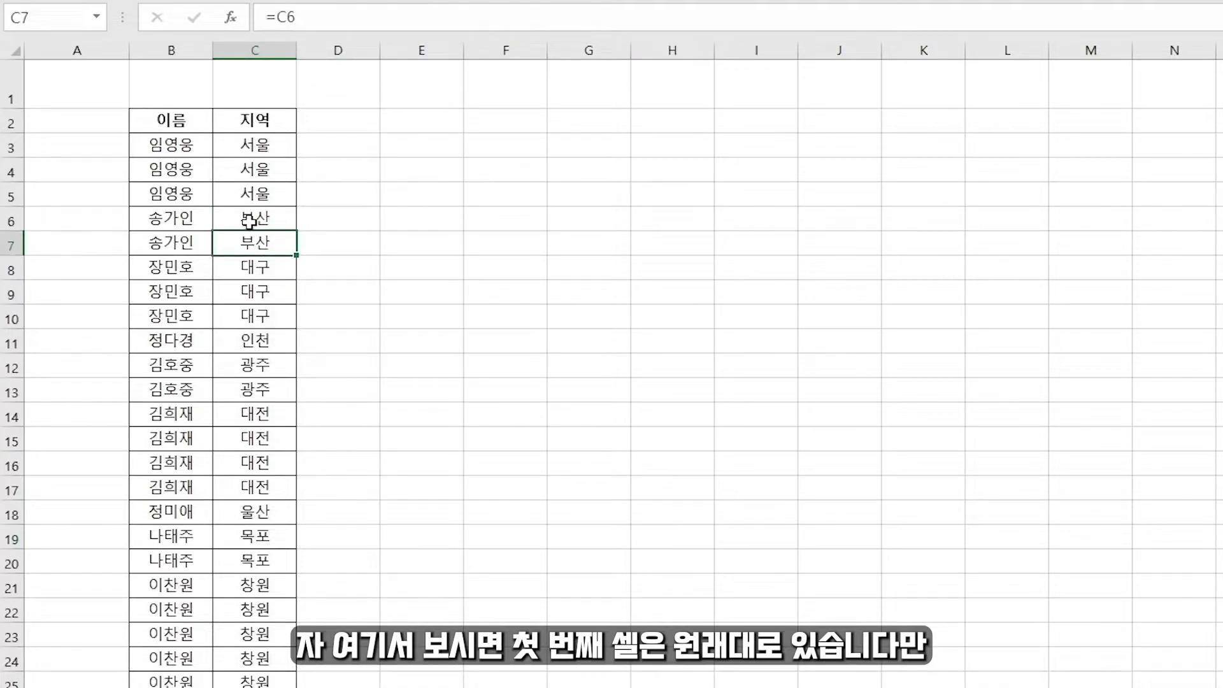
left_click(267, 315)
left_click(258, 396)
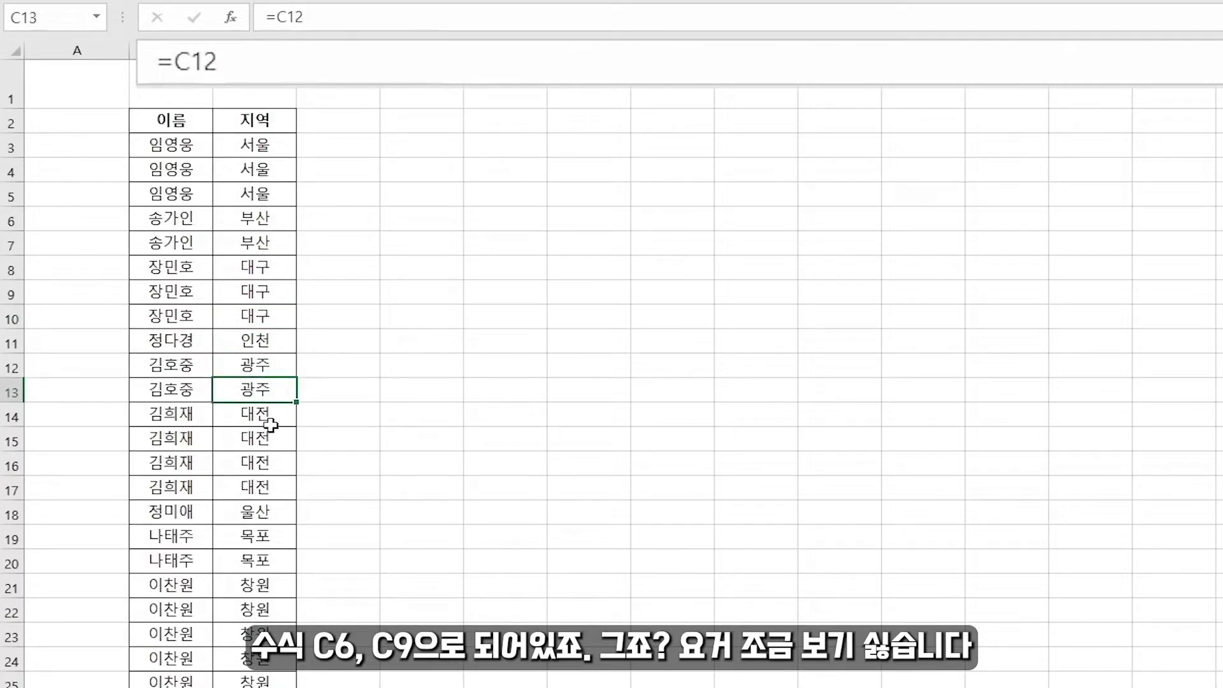
left_click(266, 417)
Copy the 지역 range C3:C28 and paste it in place as values only
left_click_drag(267, 146, 255, 684)
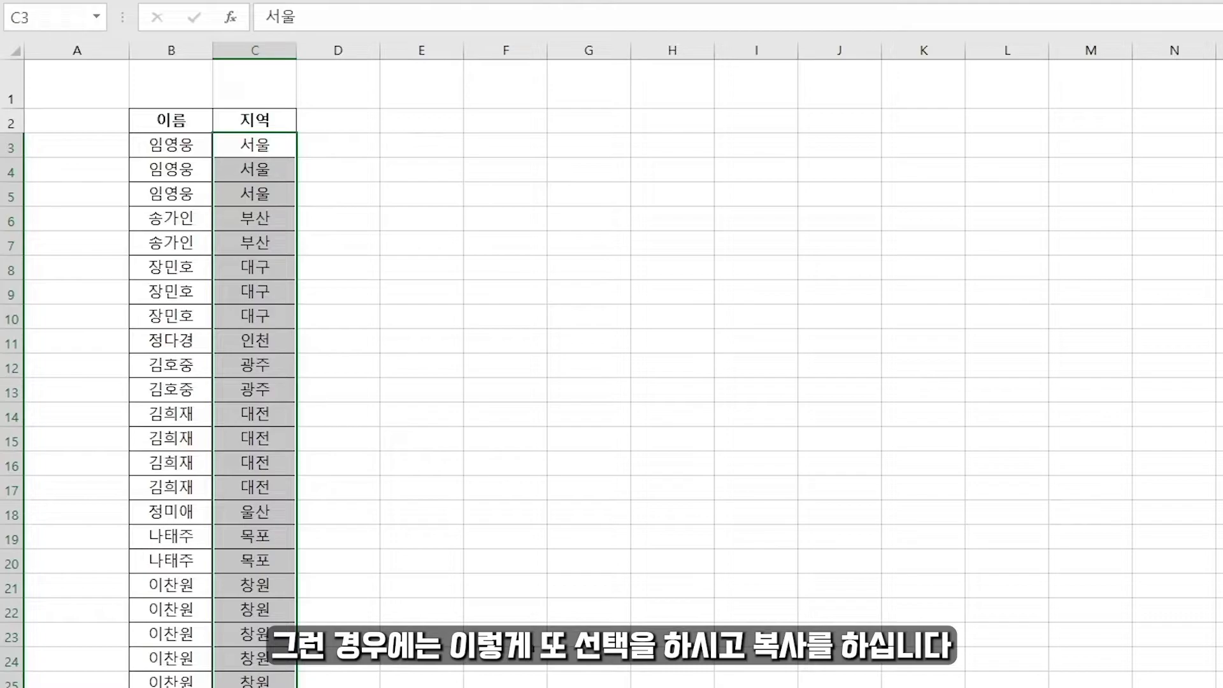
right_click(256, 255)
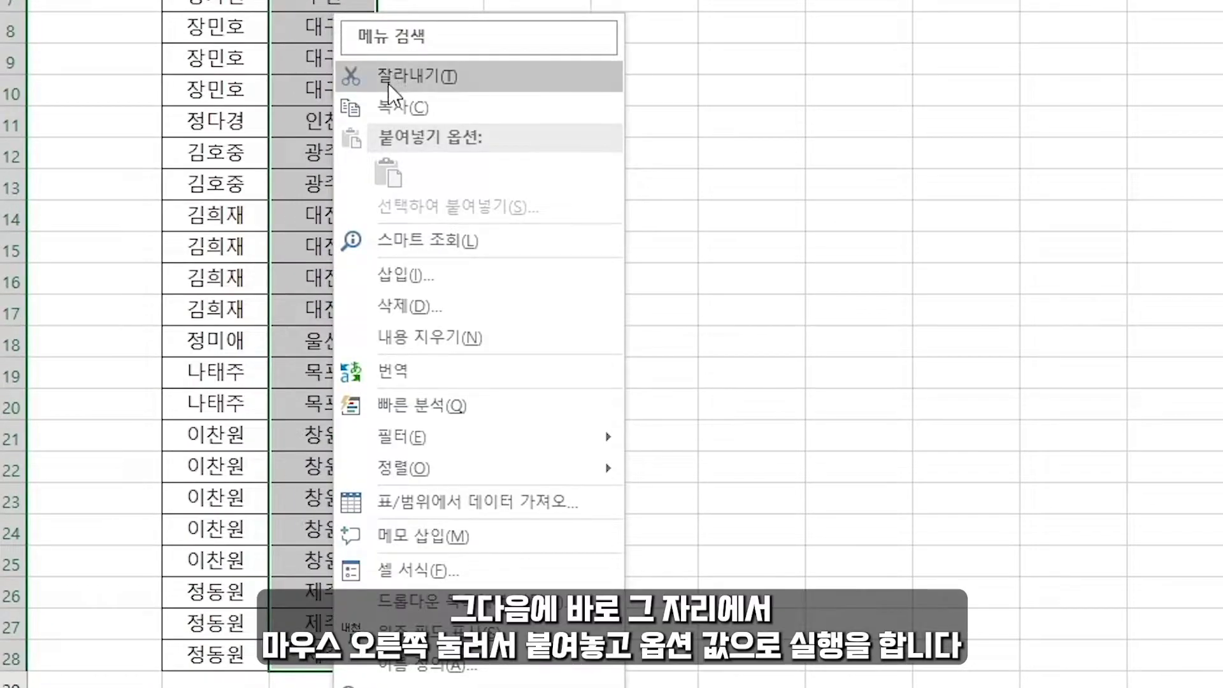
left_click(318, 331)
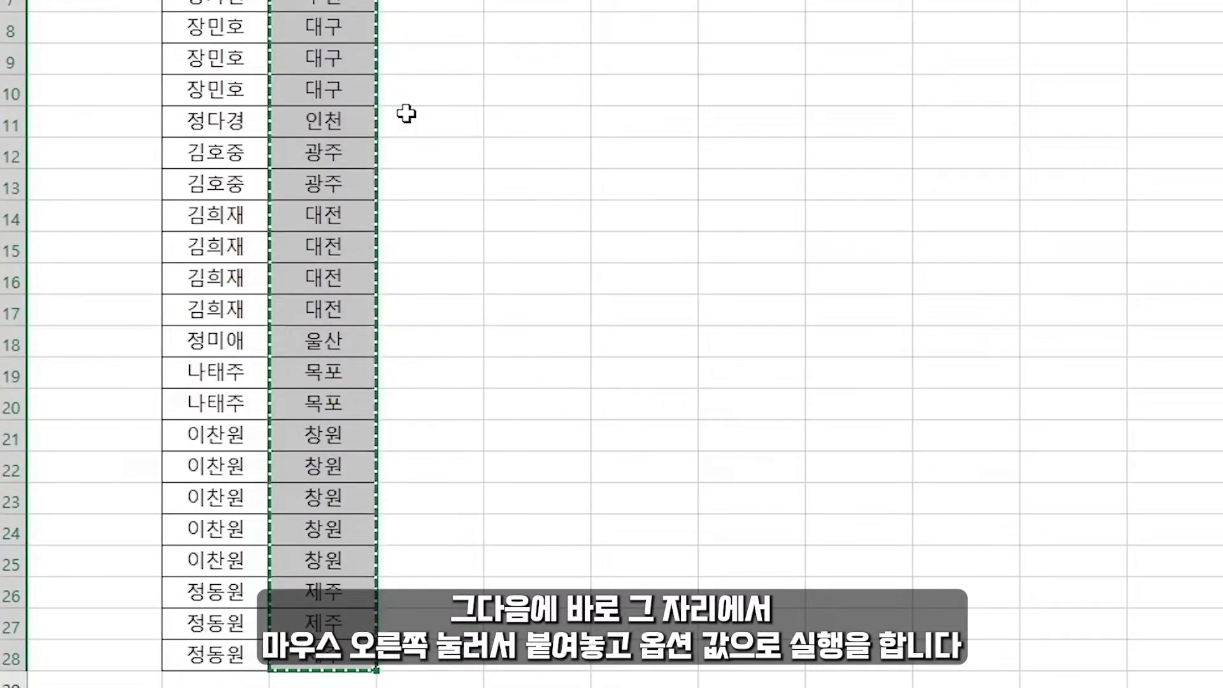
right_click(311, 18)
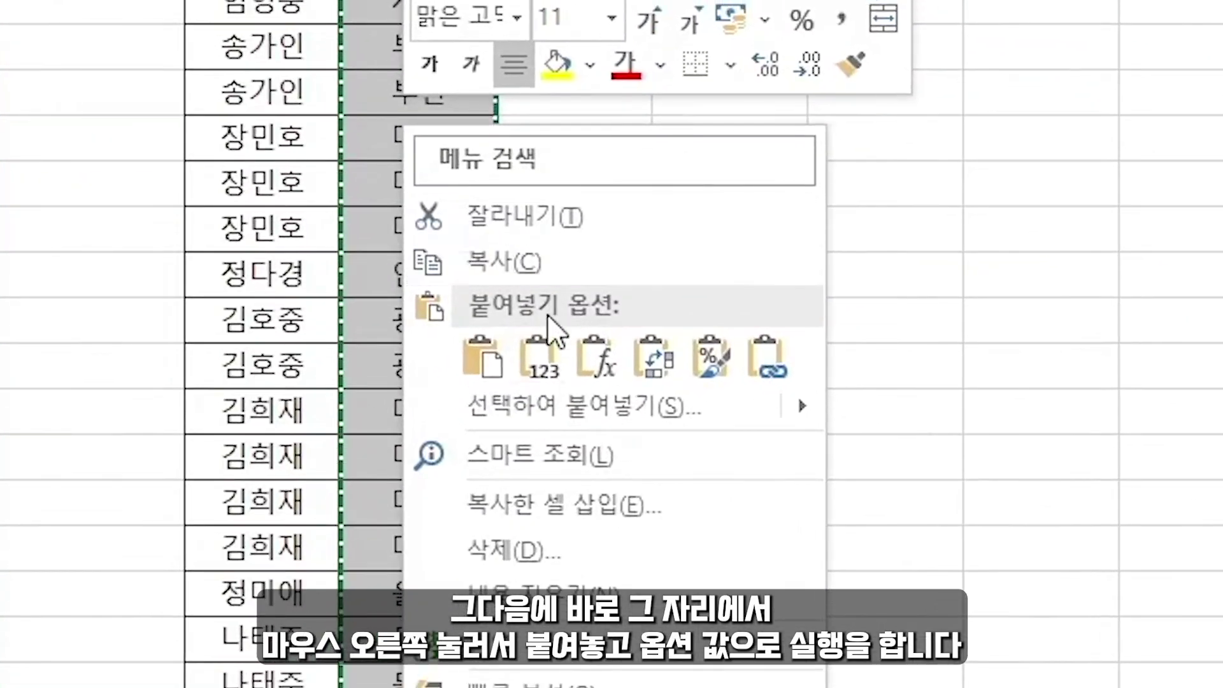
left_click(549, 360)
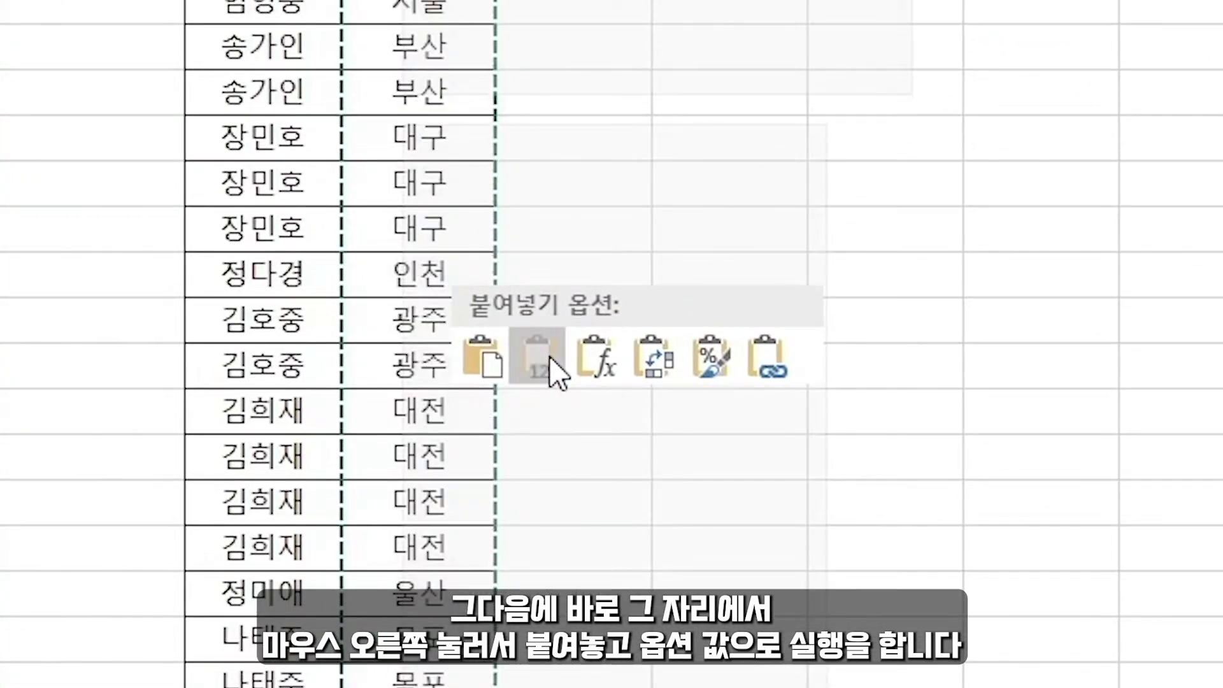
Check cells throughout the 지역 column to verify that they hold plain values instead of formulas
left_click(261, 242)
left_click(273, 291)
left_click(252, 387)
left_click(255, 413)
left_click(255, 463)
left_click(255, 536)
left_click(255, 609)
left_click(255, 658)
left_click(258, 414)
left_click(248, 389)
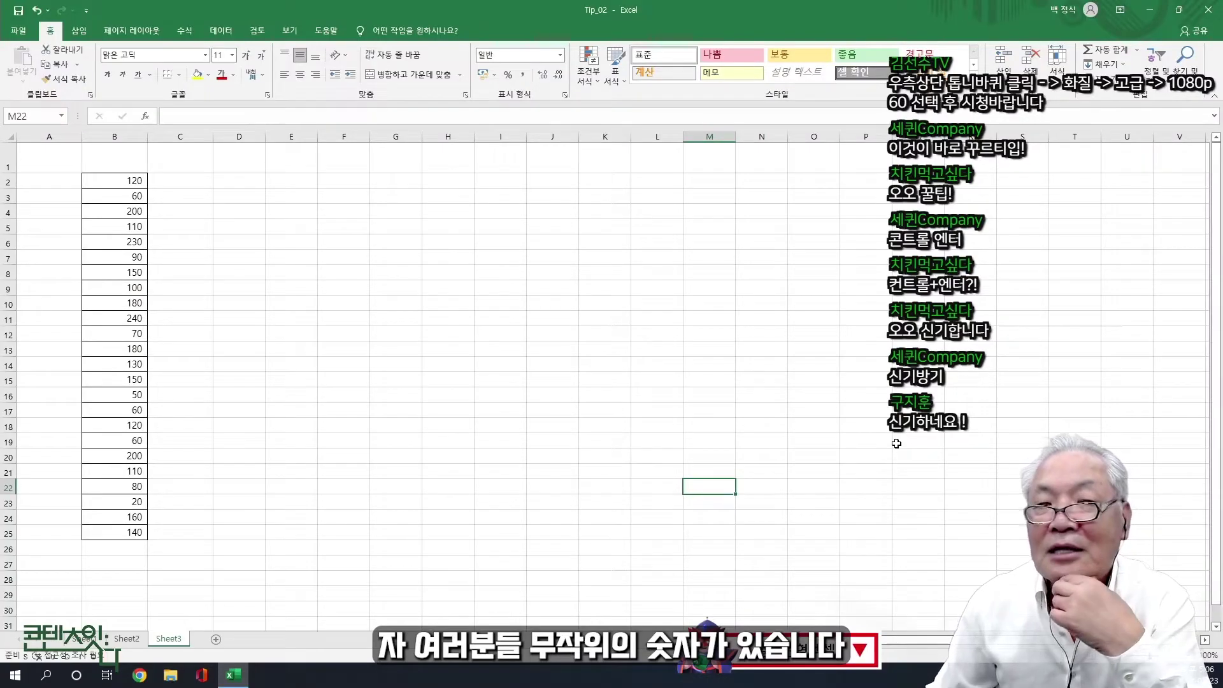
left_click(114, 181)
key("ctrl+shift+Down")
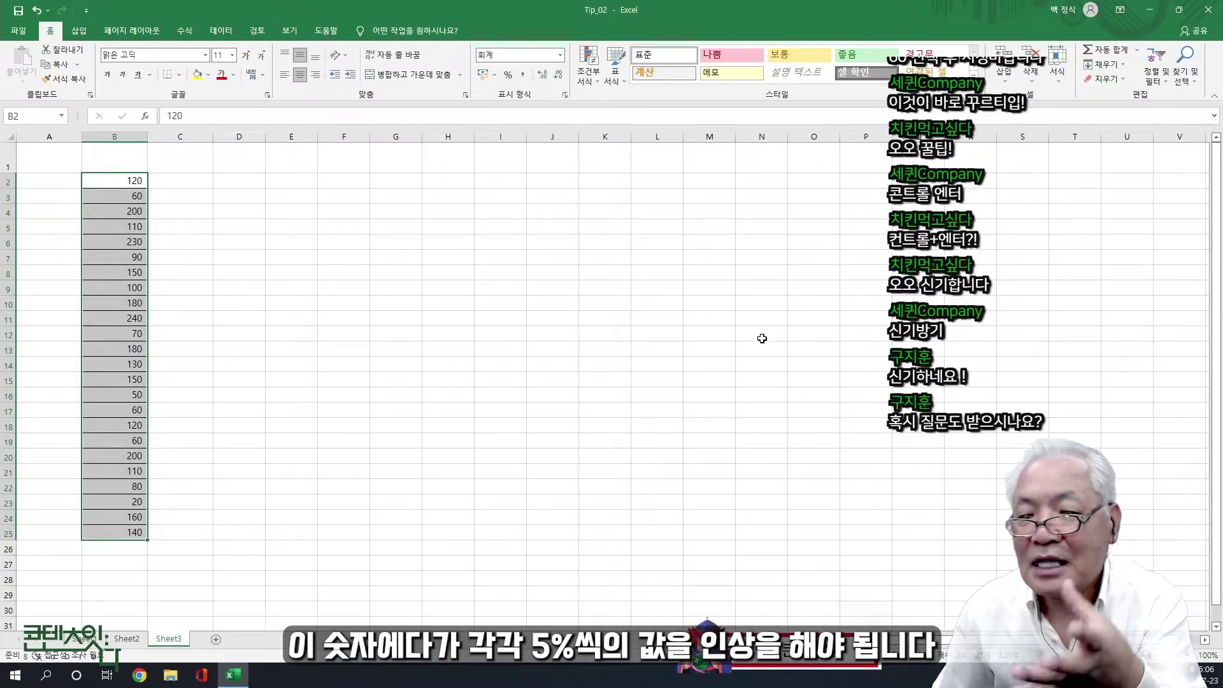
left_click(417, 349)
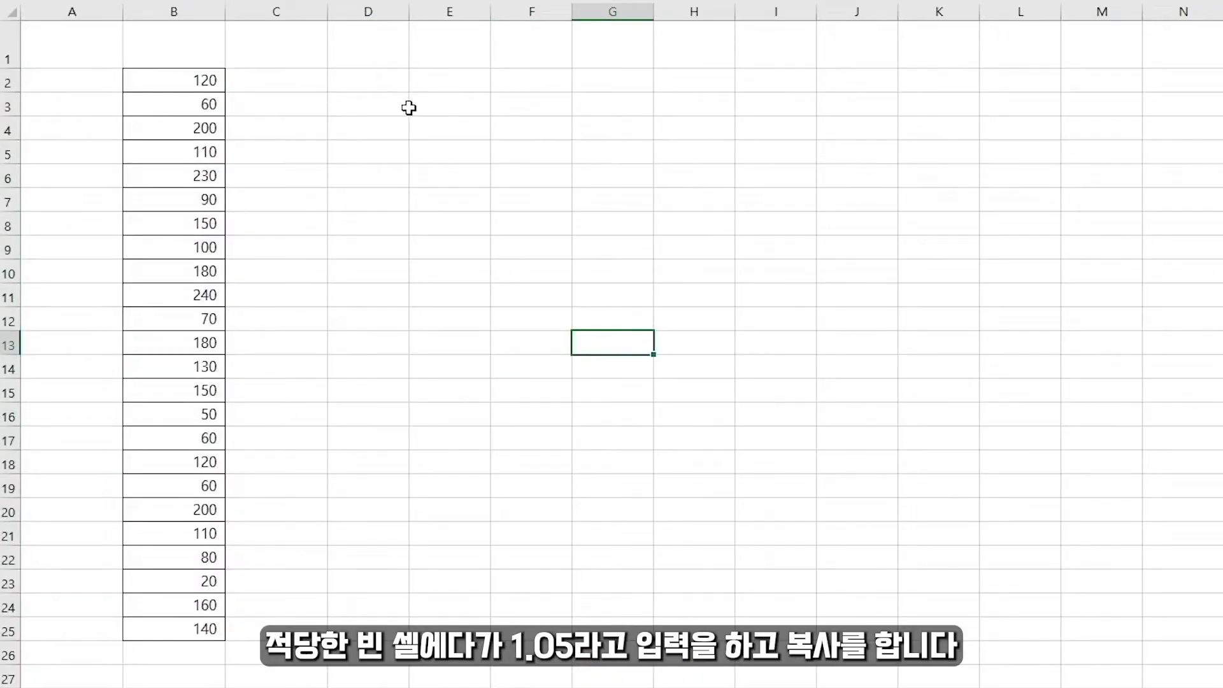
Enter the multiplier 1.05 in empty cell E2 and copy that cell
left_click(463, 86)
type("1.05")
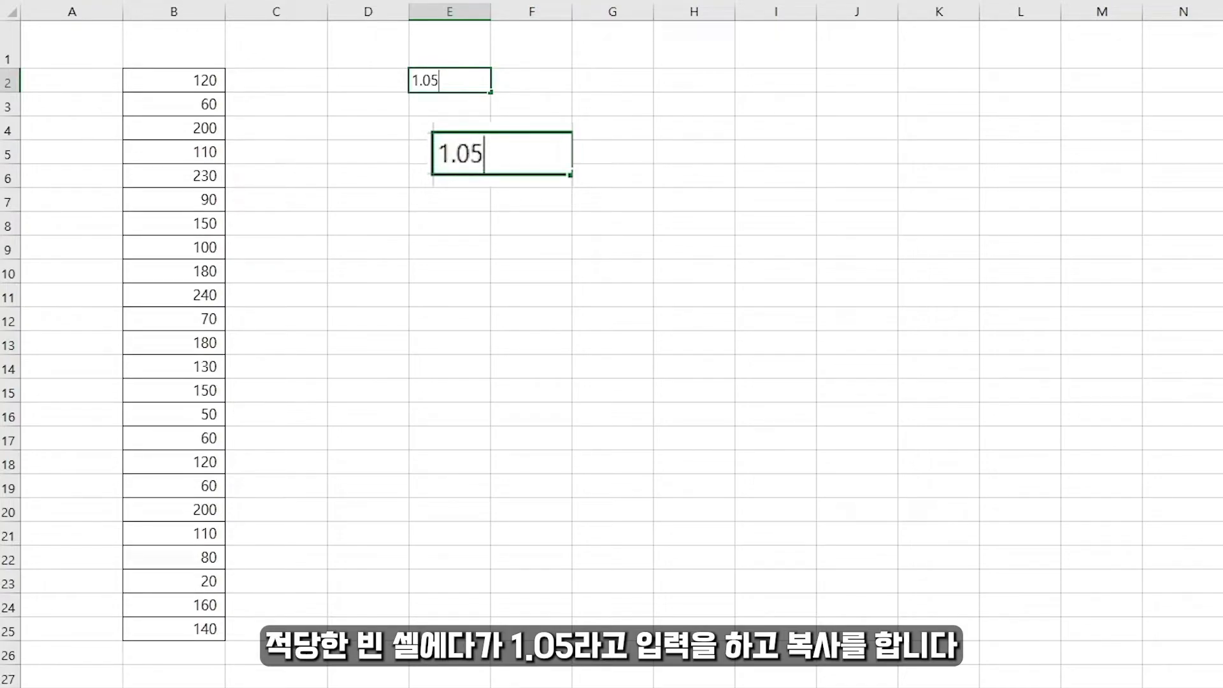
key("Return")
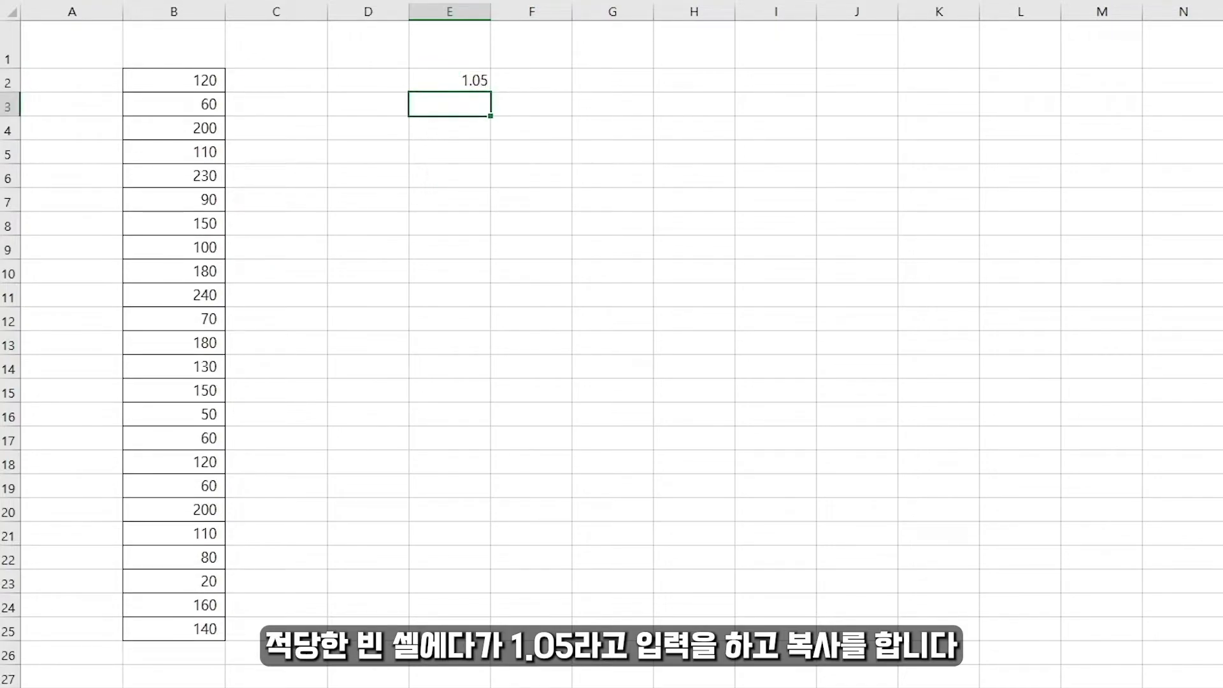
left_click(458, 83)
key("ctrl+c")
Multiply the numbers in B2:B25 by the copied 1.05 using Paste Special with Values (값) and Multiply (곱하기)
left_click_drag(192, 87, 188, 630)
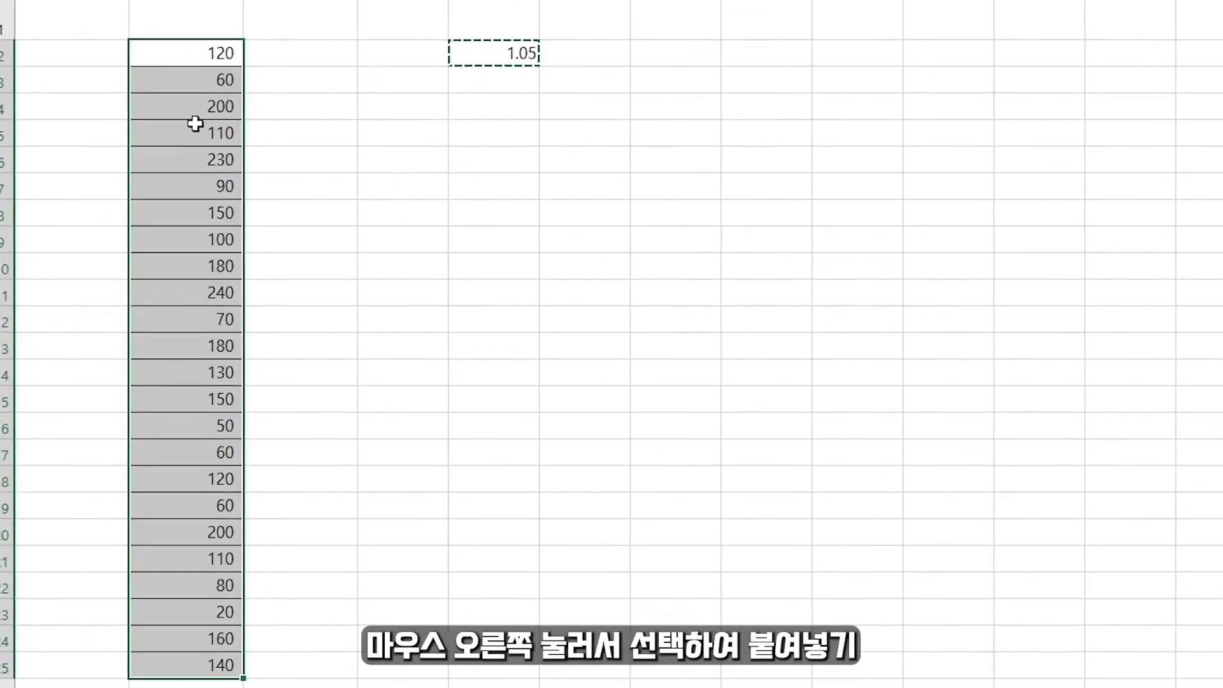
right_click(183, 146)
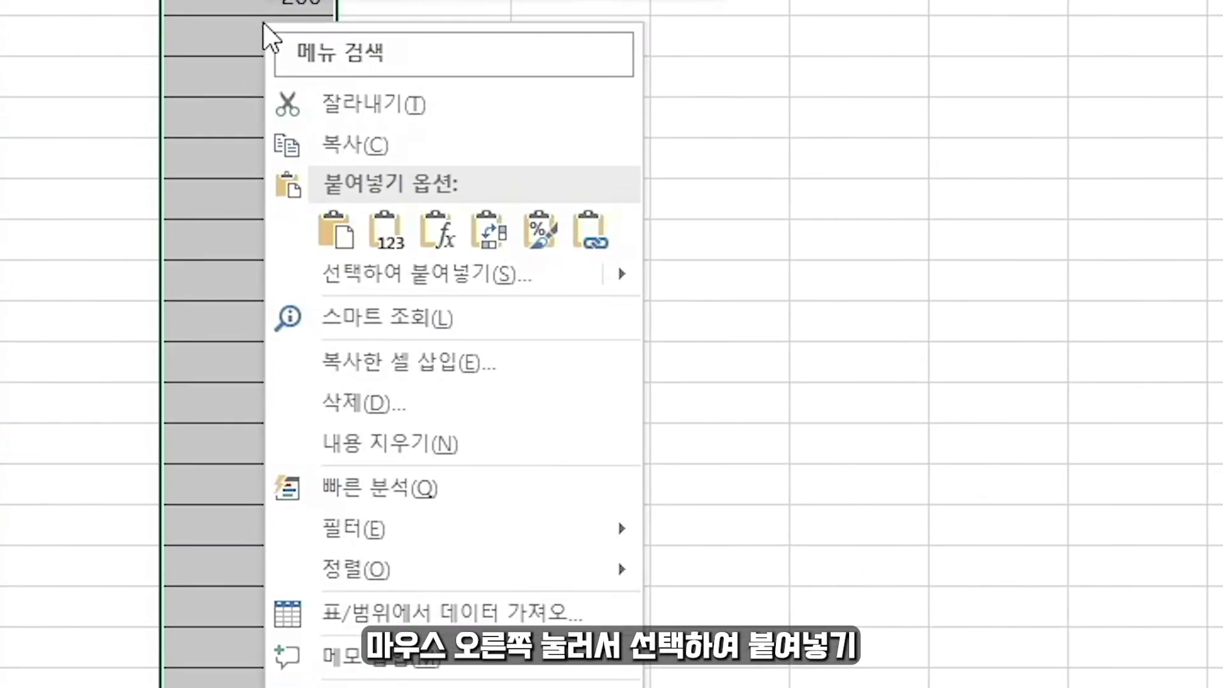
left_click(547, 264)
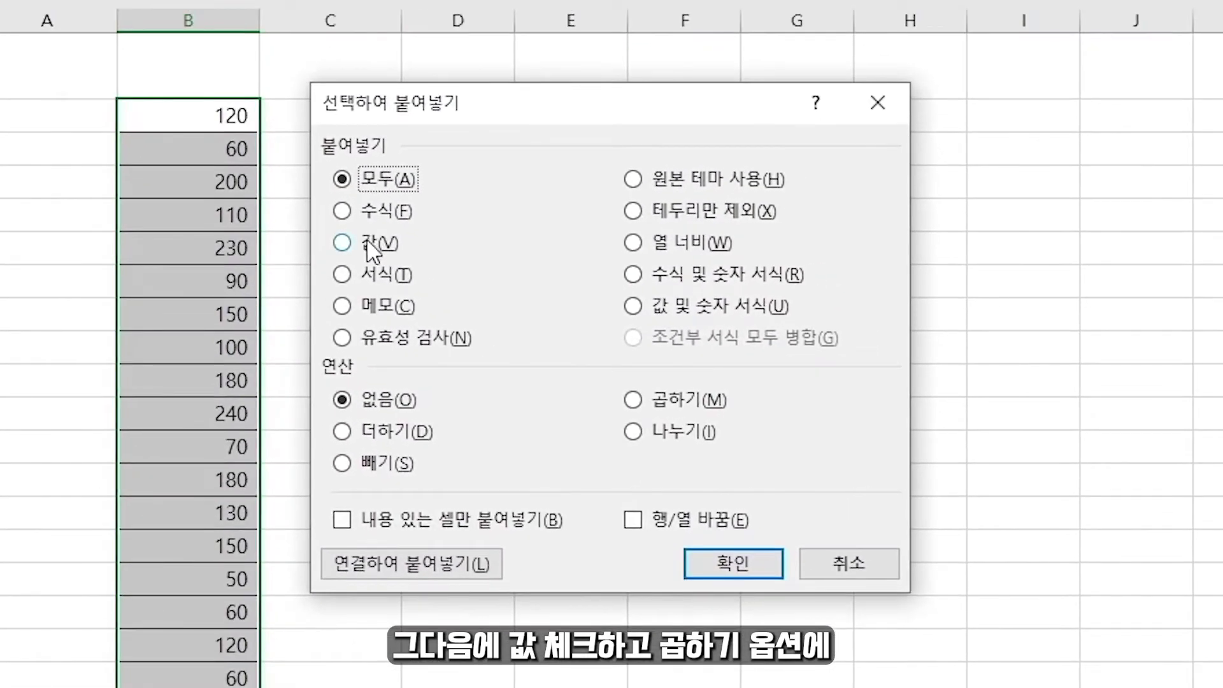
left_click(372, 245)
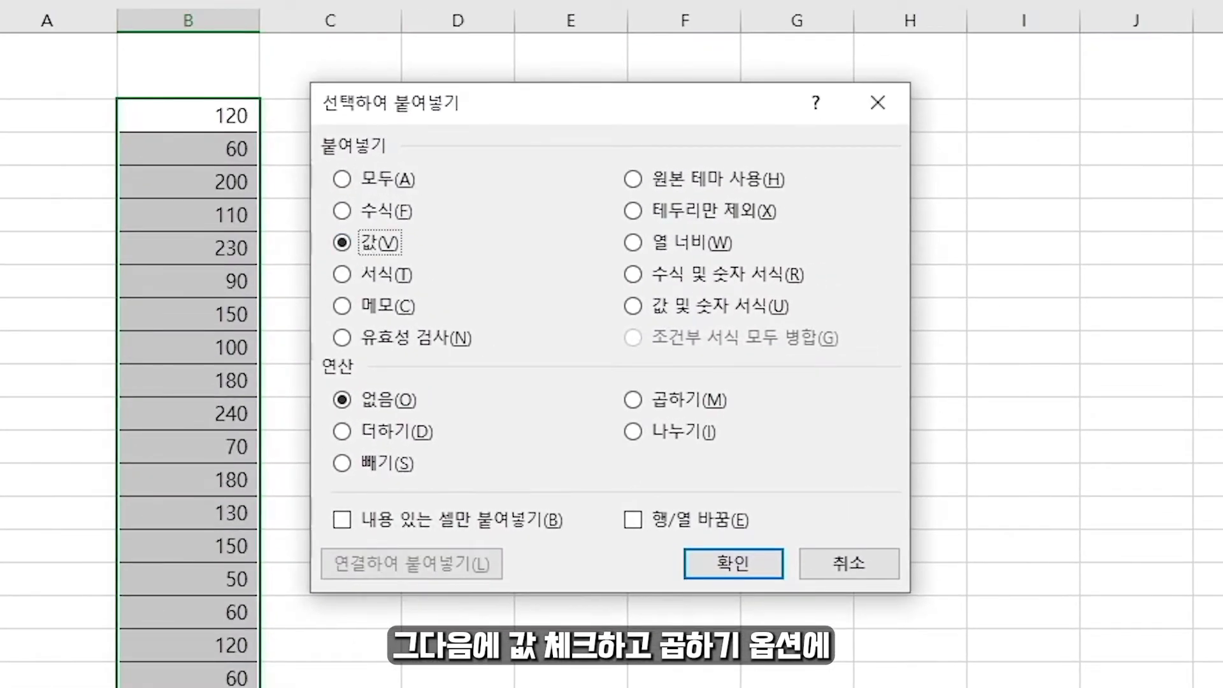
left_click(687, 401)
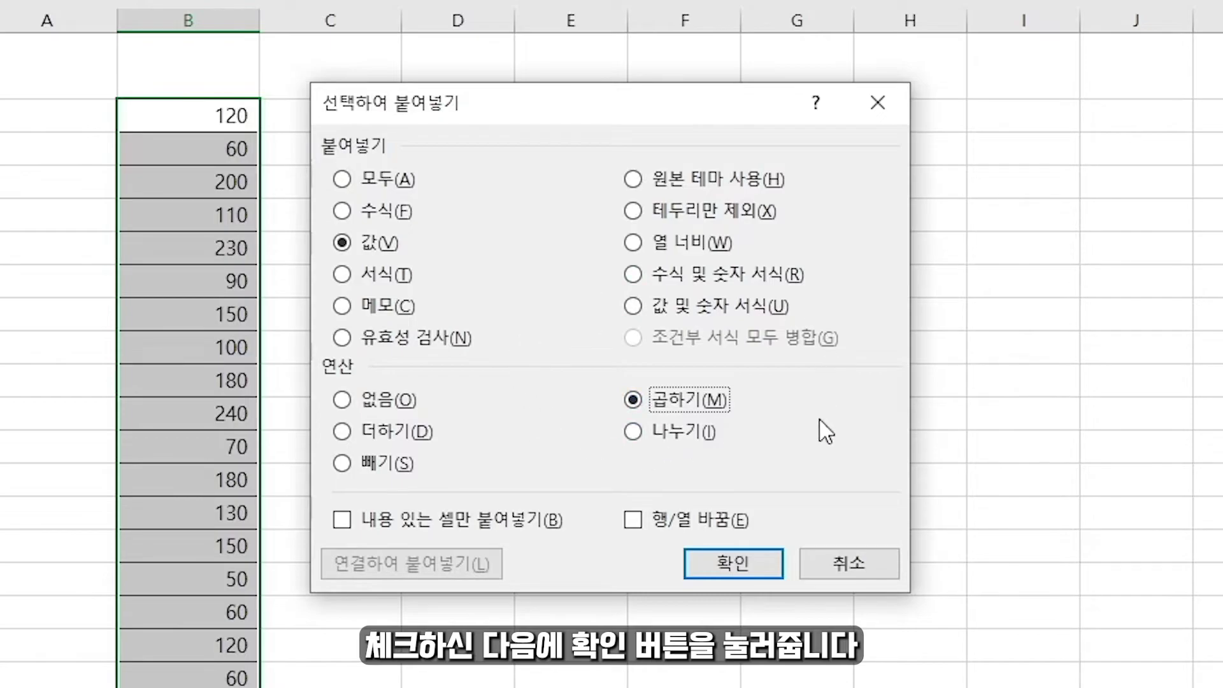
left_click(732, 564)
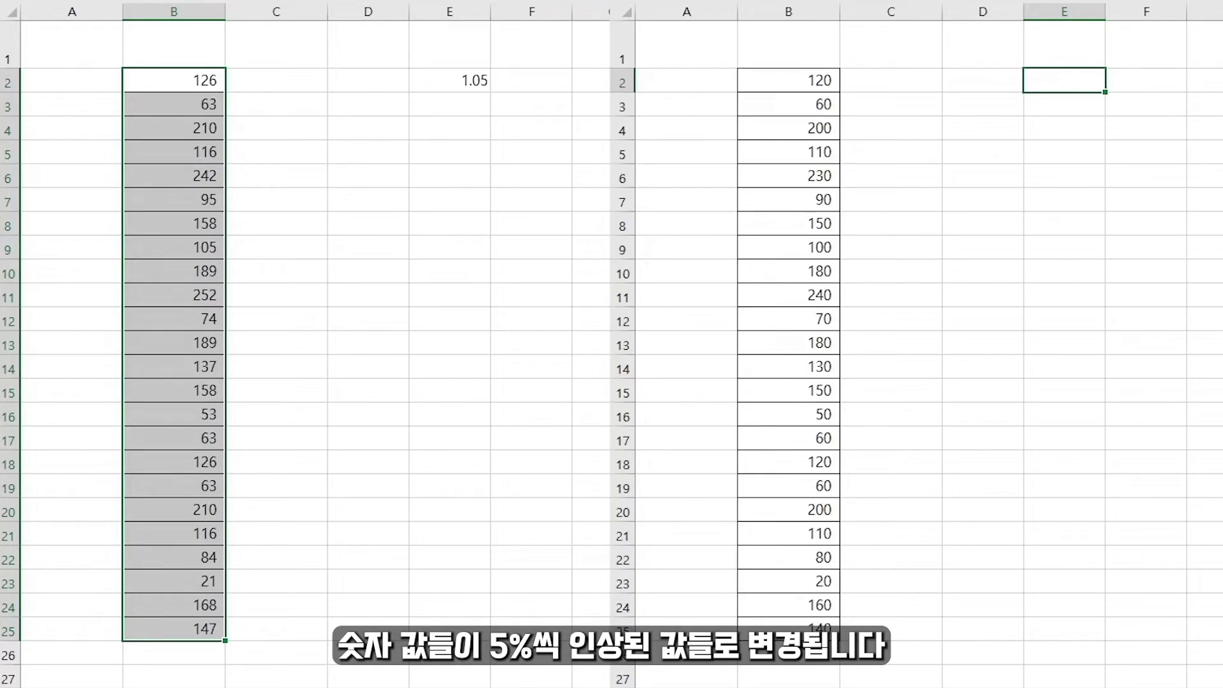
left_click(464, 96)
key("Up")
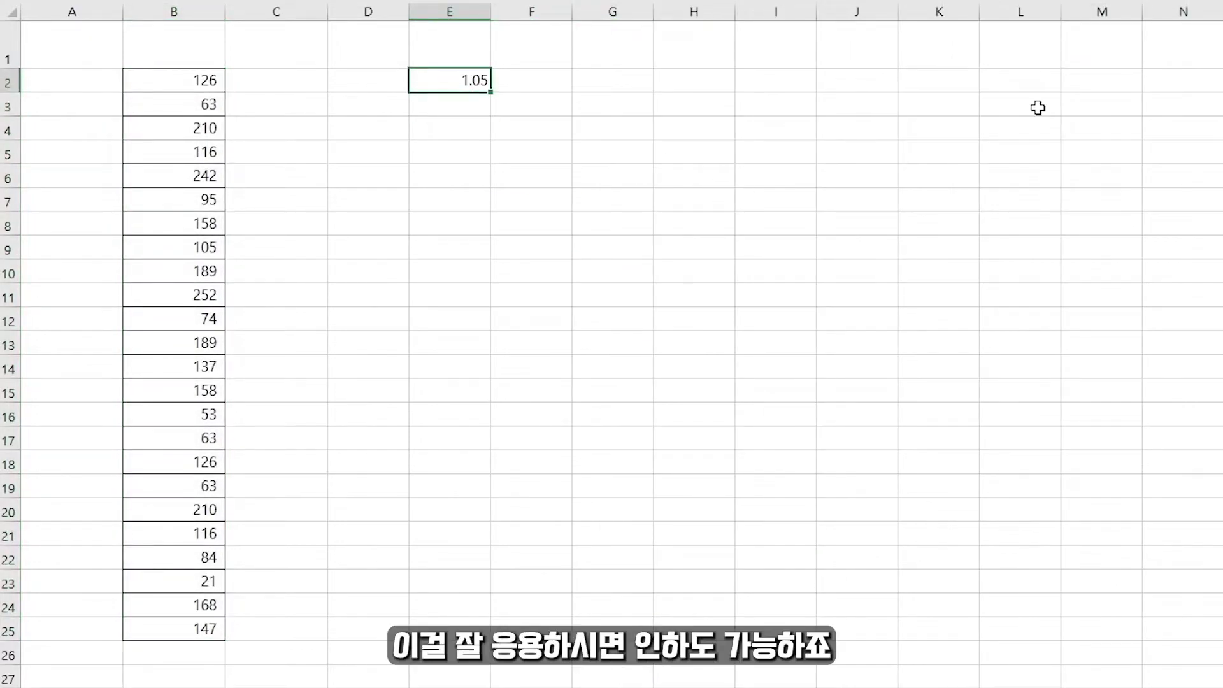
key("Right")
key("Right")
left_click_drag(198, 80, 184, 630)
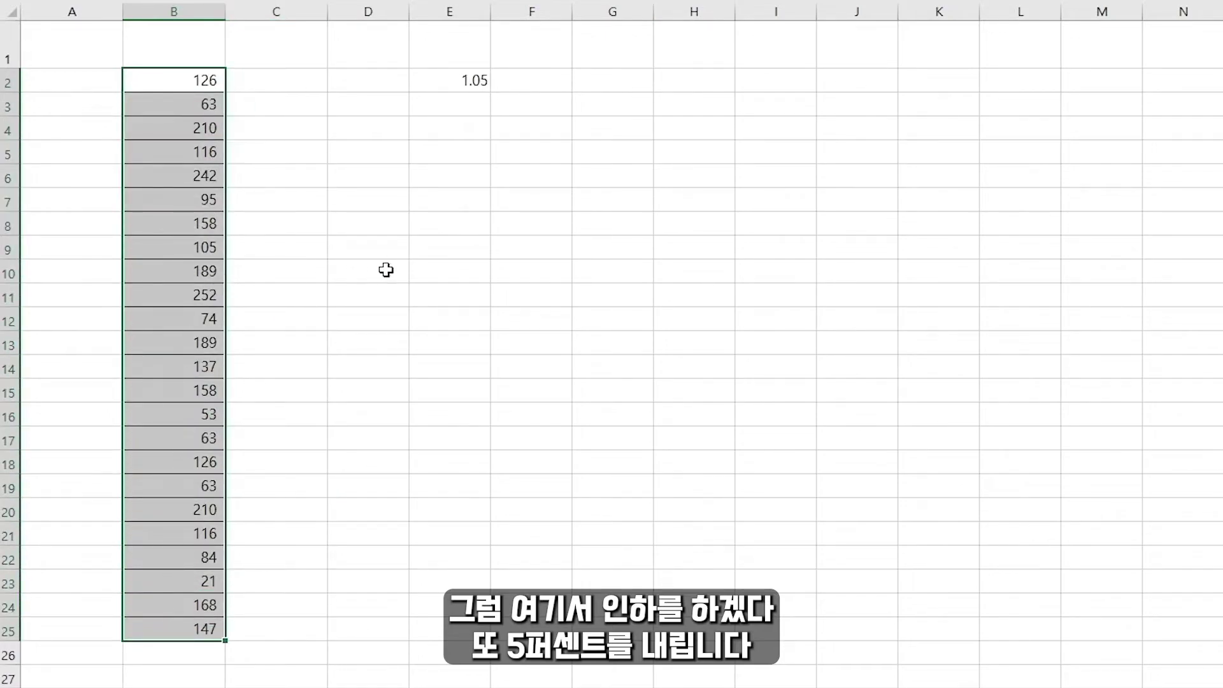
Enter the multiplier 0.95 in empty cell G2 and copy that cell
left_click(612, 80)
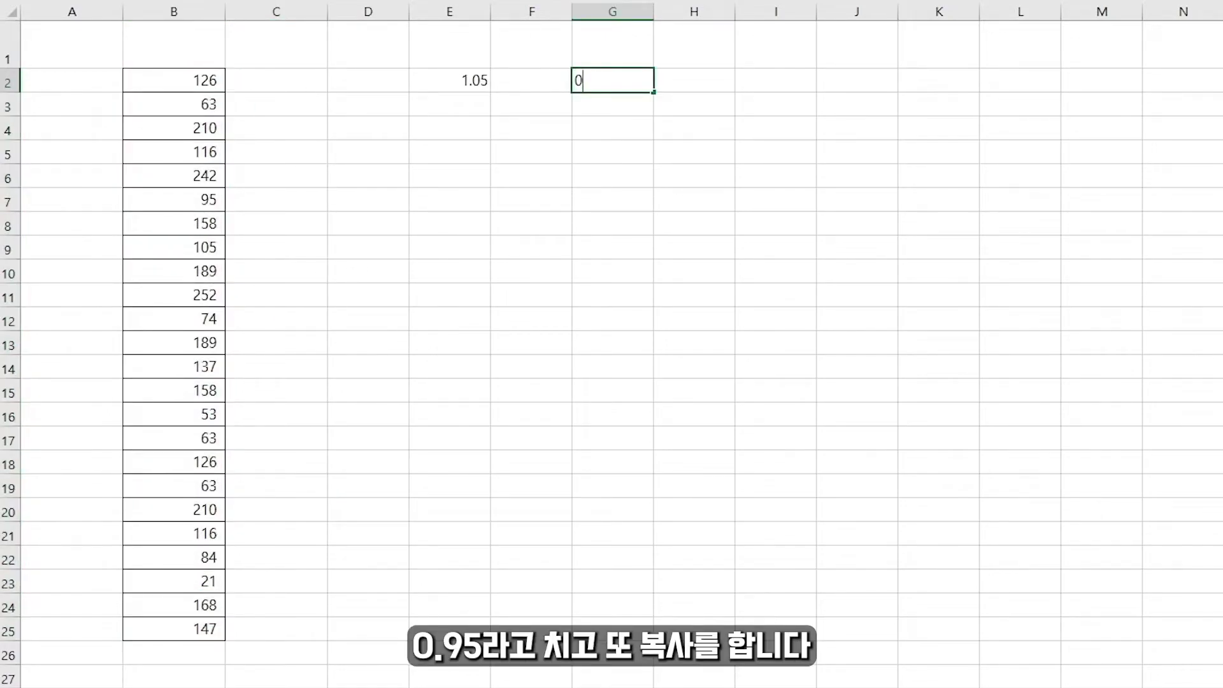
key("Return")
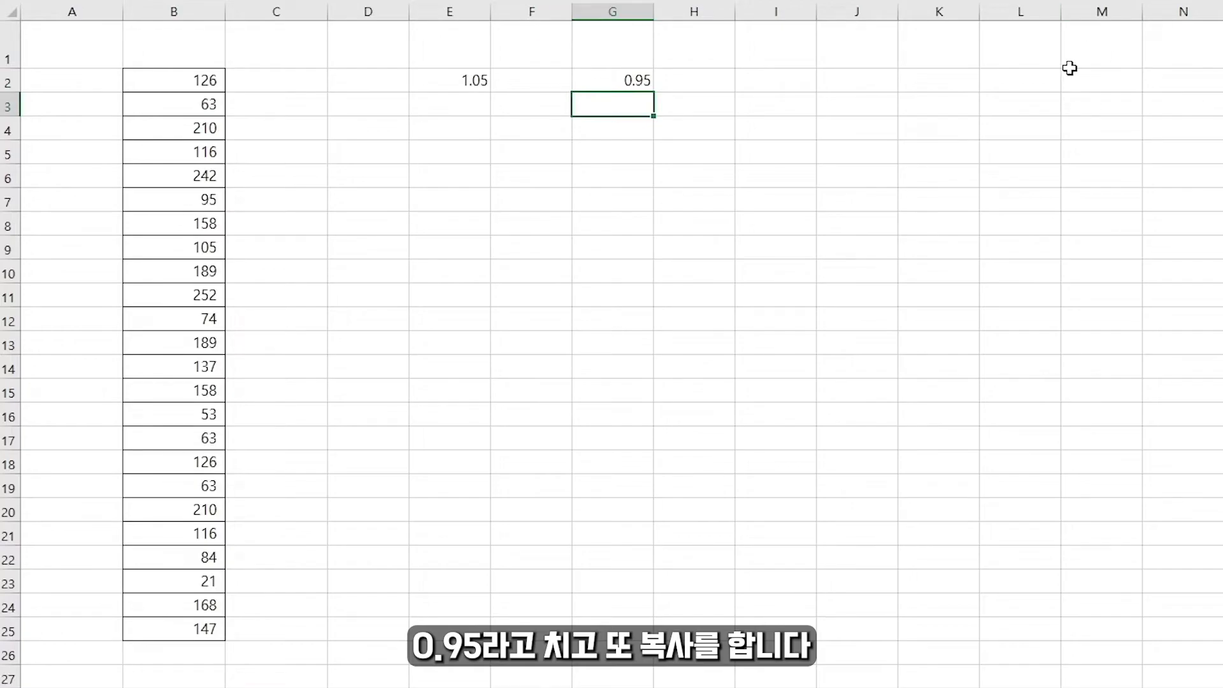
right_click(635, 82)
left_click(662, 124)
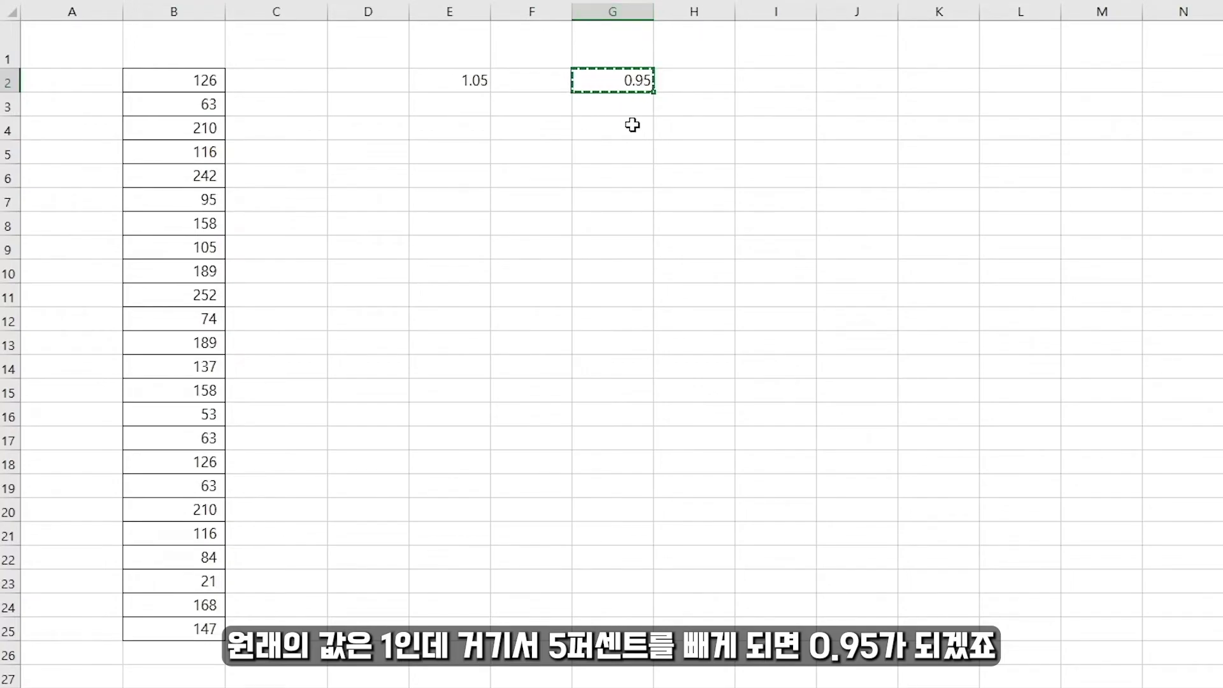
Lower the numbers in B2:B25 by 5% by pasting the copied 0.95 with Values (값) and Multiply (곱하기)
left_click(189, 83)
left_click_drag(189, 84, 197, 628)
right_click(167, 170)
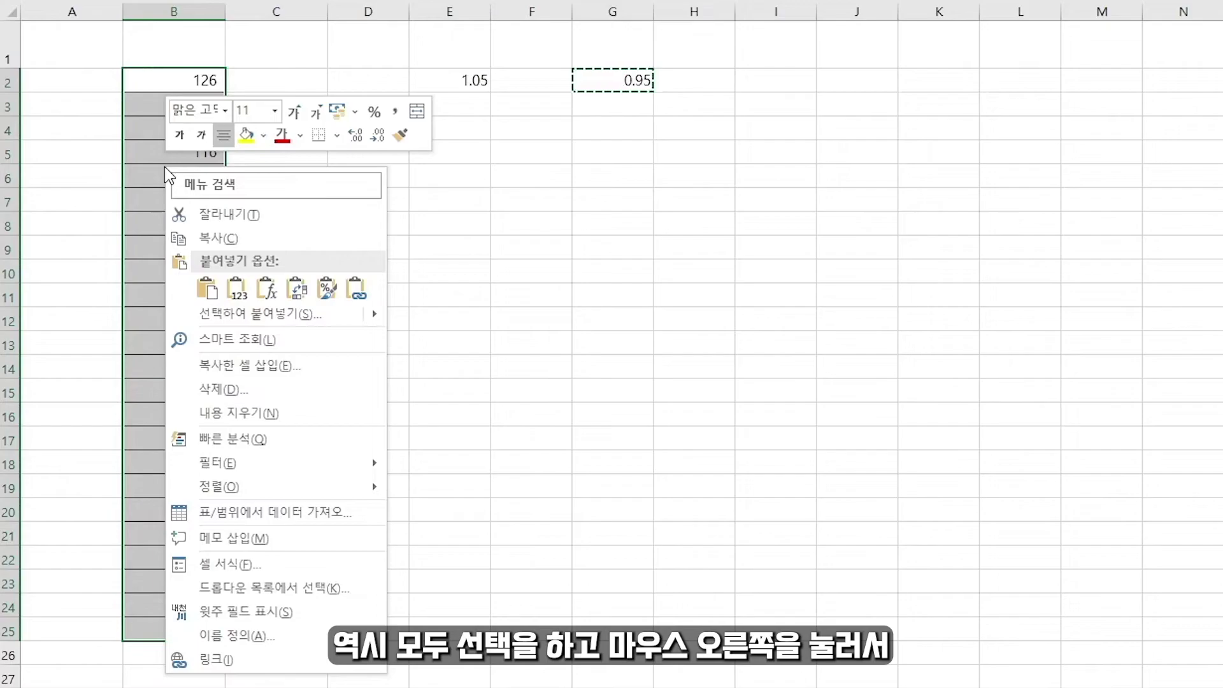
left_click(302, 313)
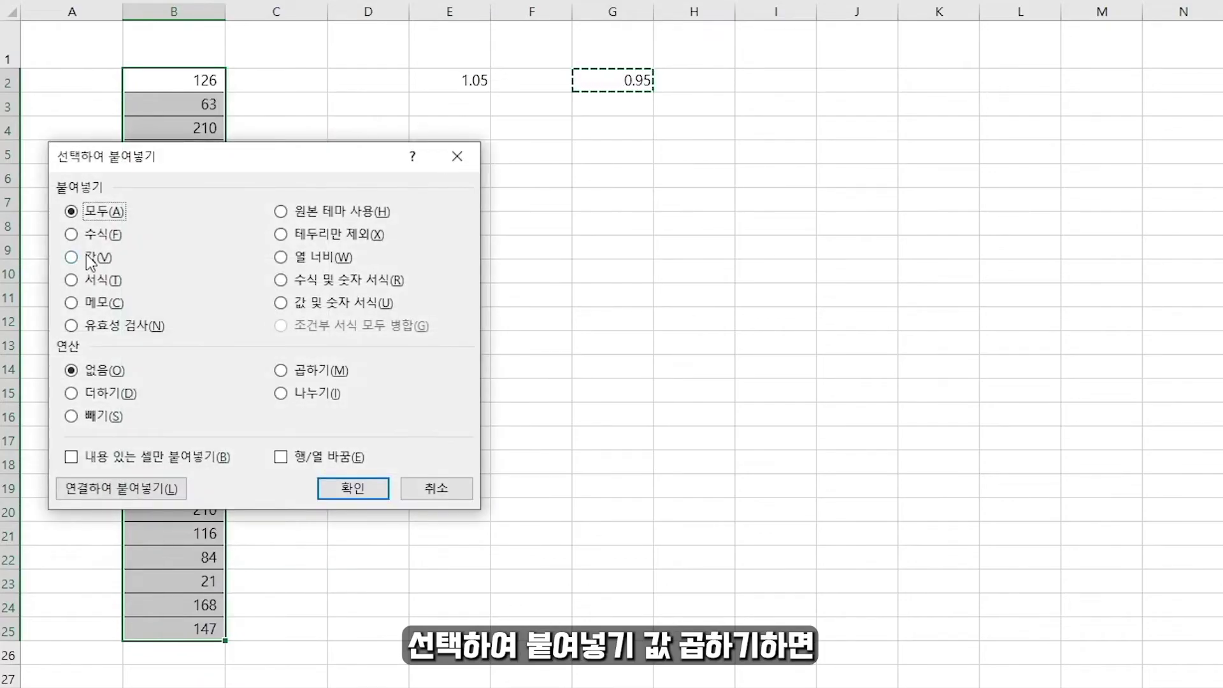
left_click(86, 257)
left_click(312, 370)
left_click(361, 486)
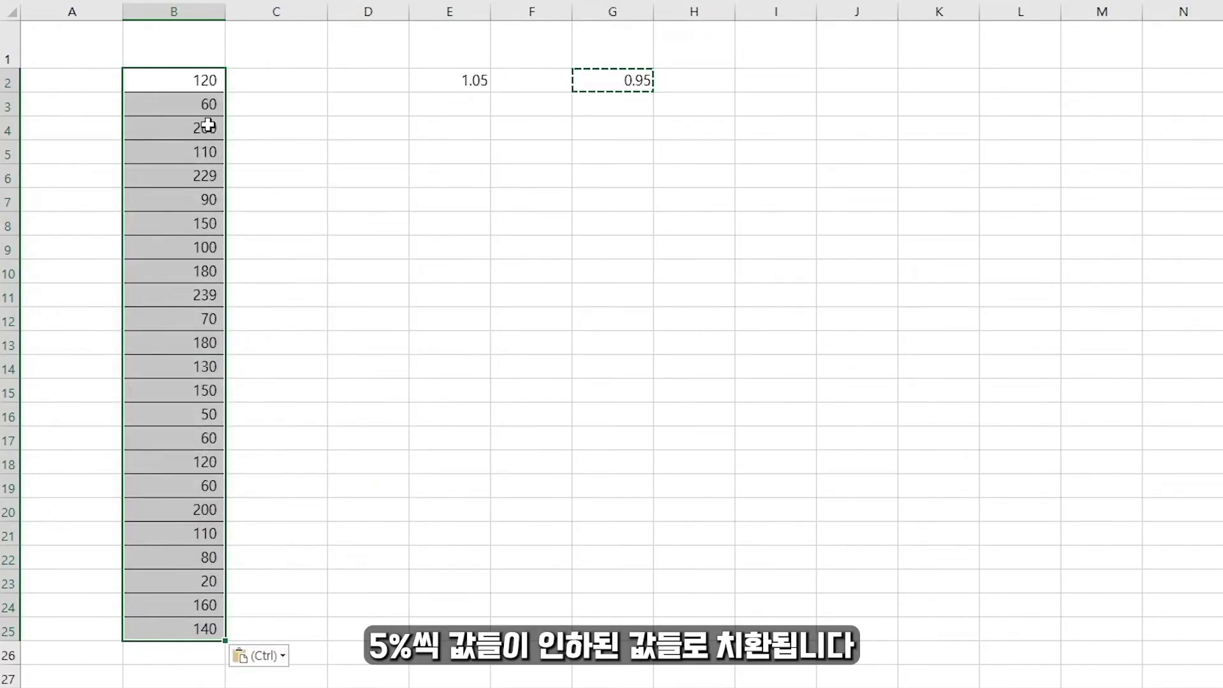